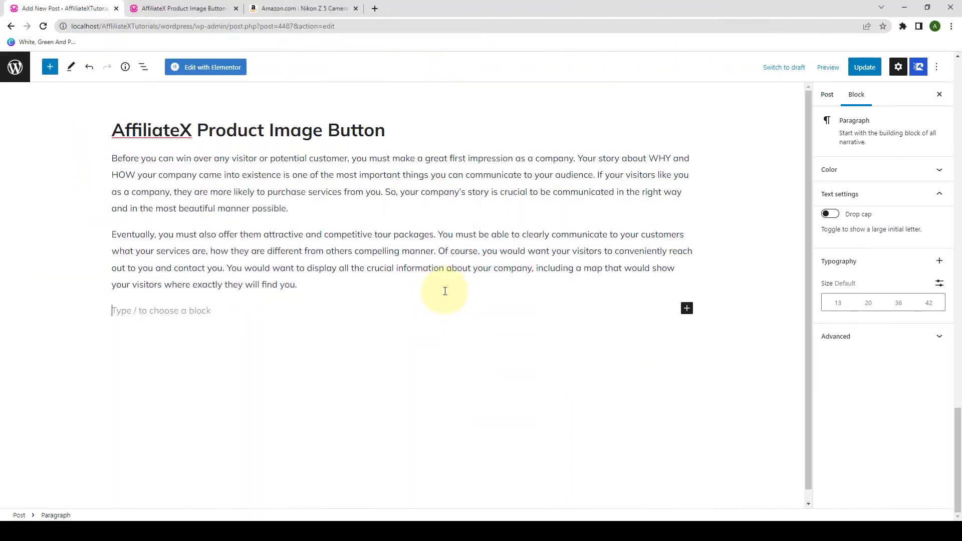
# Insert an AffiliateX Product Image Button block below the post's last paragraph and select it
pyautogui.click(51, 67)
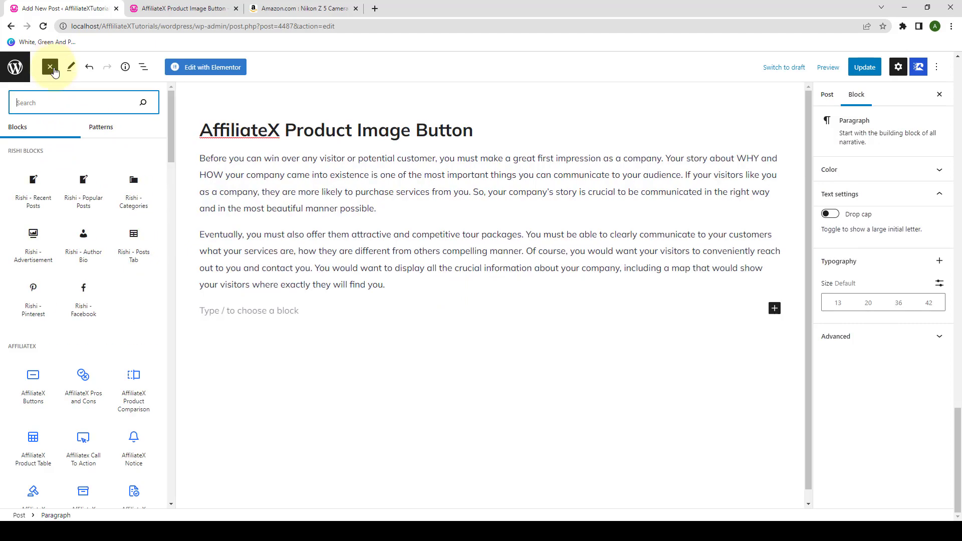
pyautogui.scroll(-4, 83, 281)
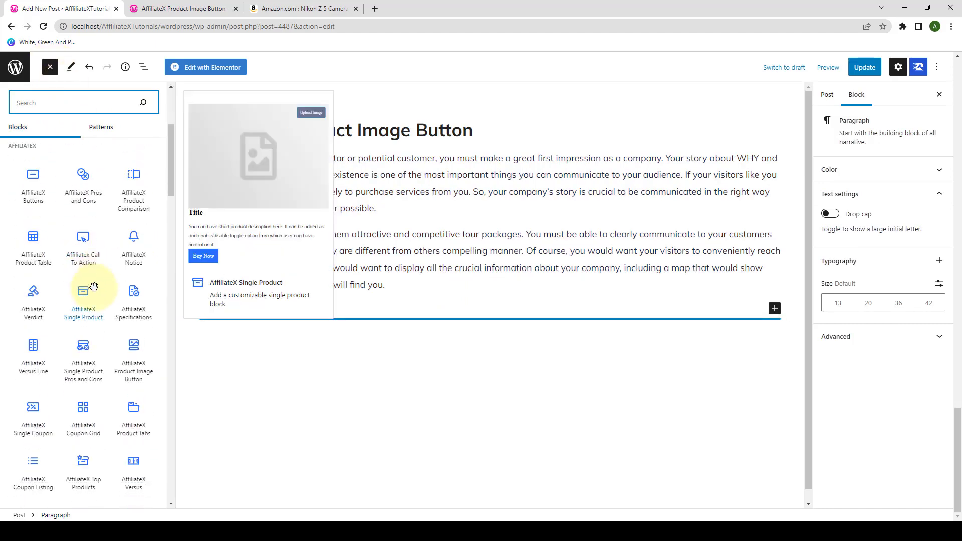
pyautogui.scroll(-1, 88, 289)
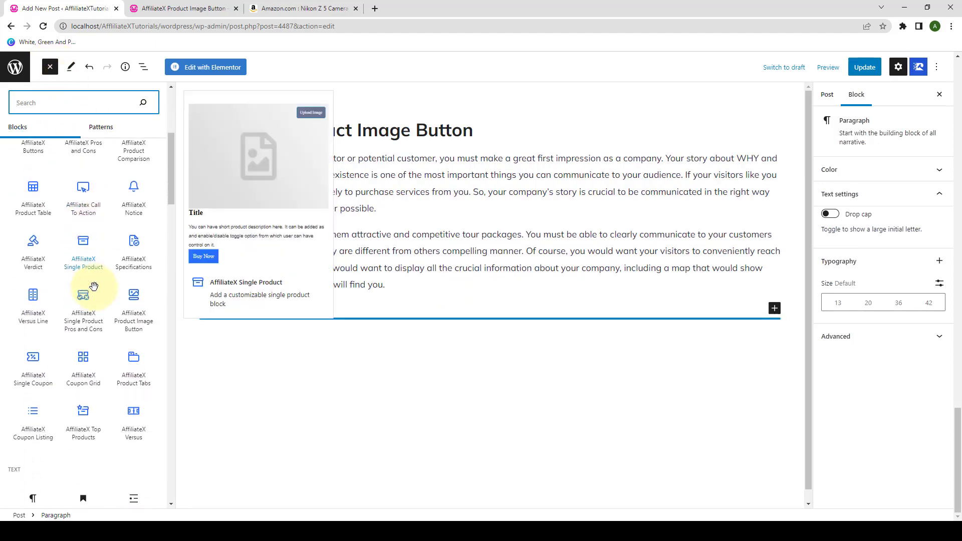
pyautogui.click(139, 311)
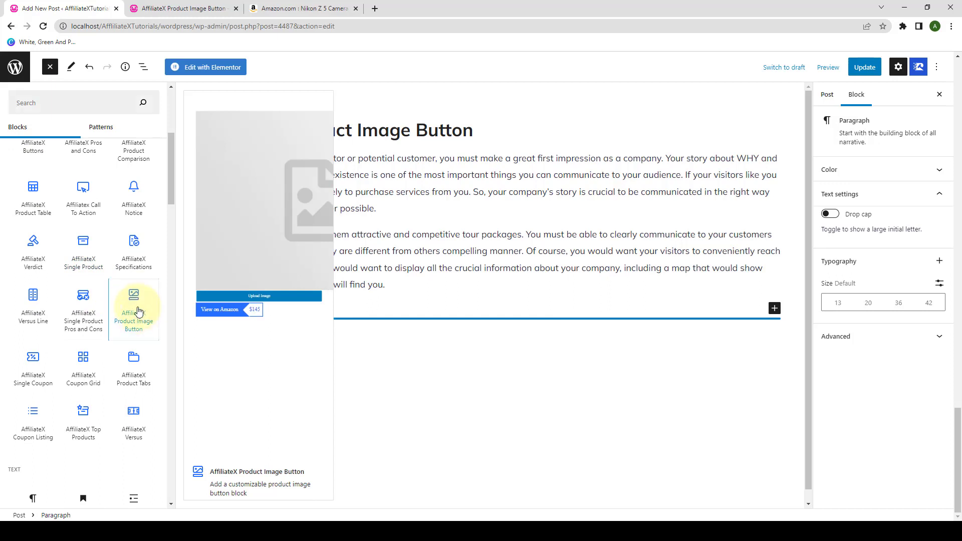
pyautogui.scroll(-2, 331, 328)
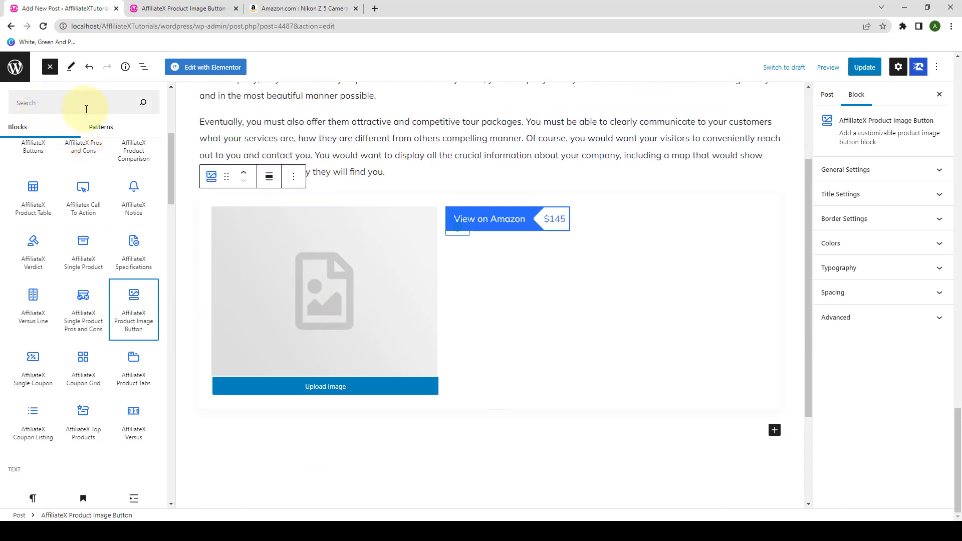
pyautogui.click(612, 229)
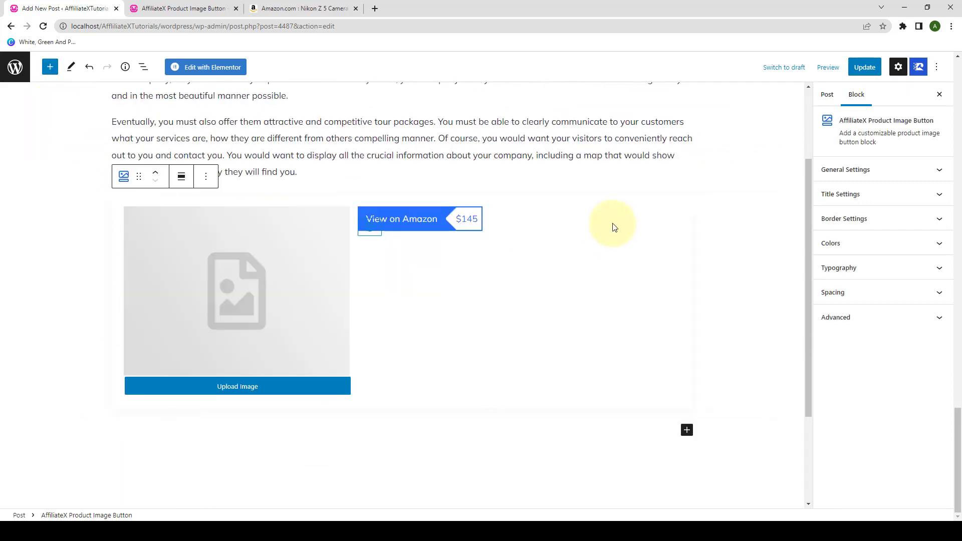
pyautogui.click(295, 288)
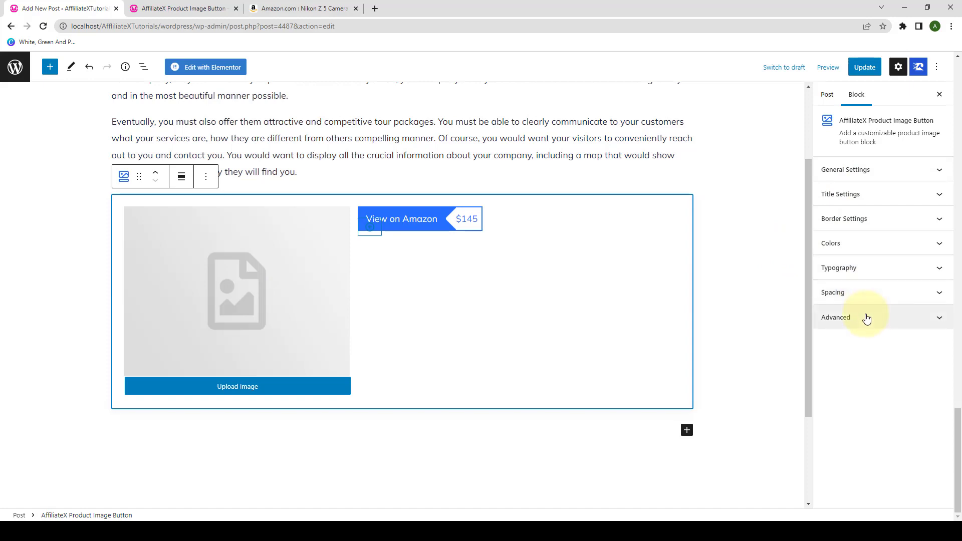
# Look over the published AffiliateX Product Image Button post and return to the post editor
pyautogui.click(203, 8)
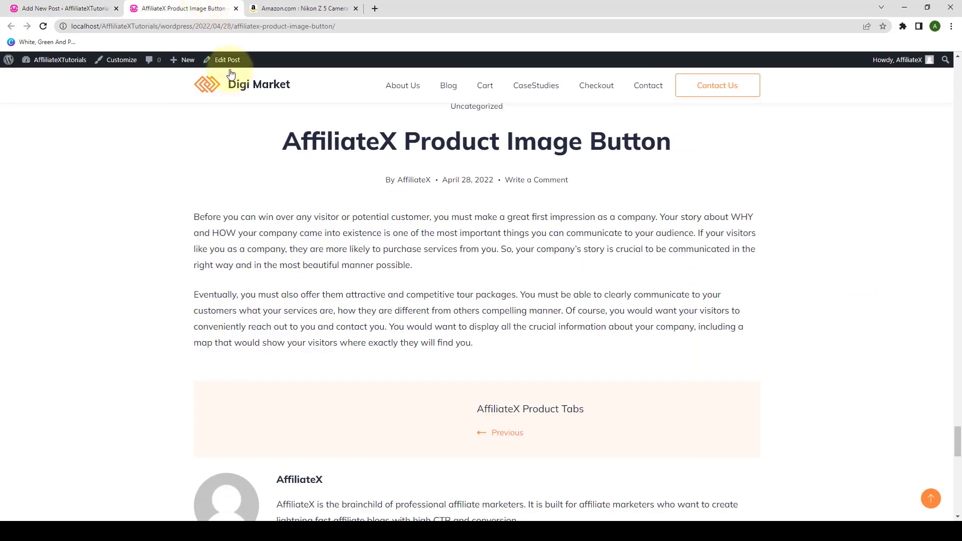
pyautogui.scroll(-3, 453, 284)
pyautogui.scroll(2, 453, 283)
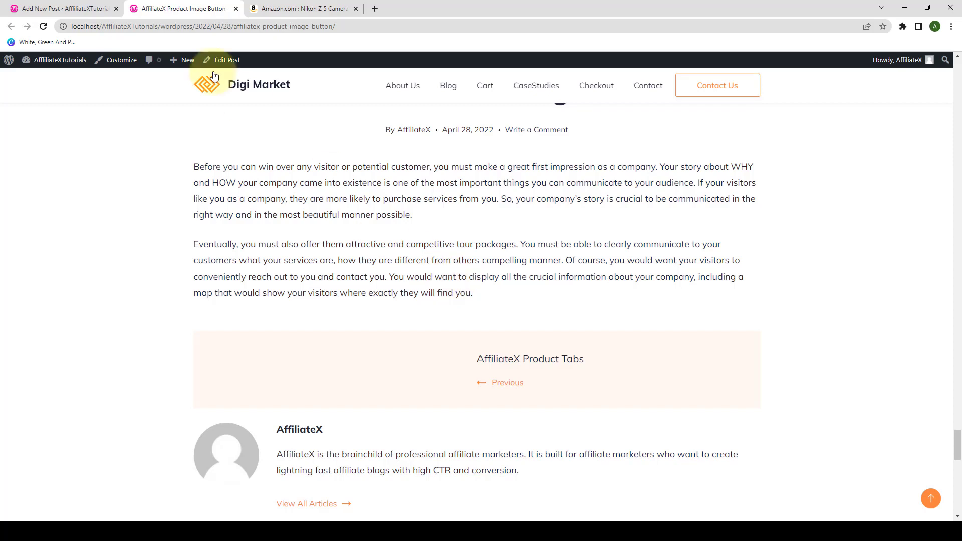
pyautogui.click(75, 8)
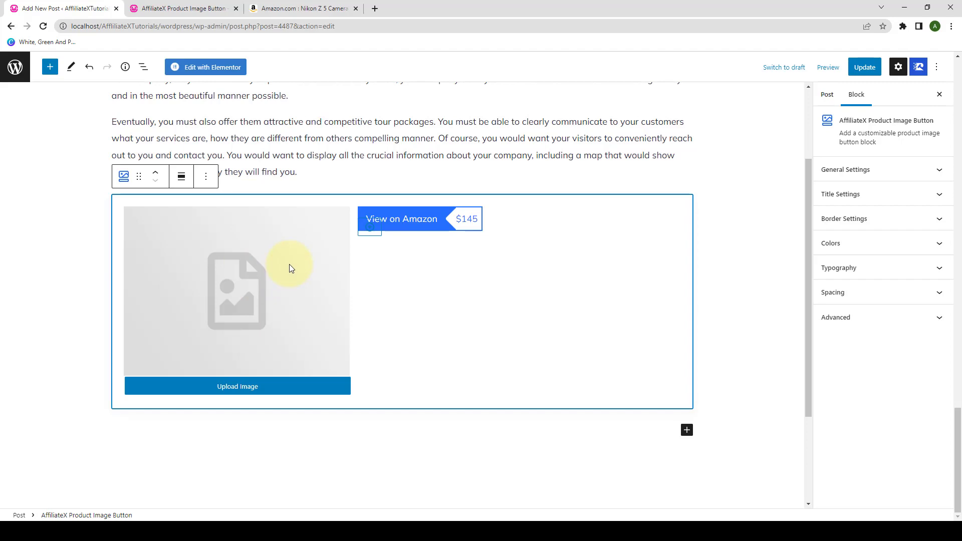
# Set the block's product image to the Nikon photo camera4.jpg from the media library
pyautogui.scroll(-1, 289, 263)
pyautogui.click(280, 345)
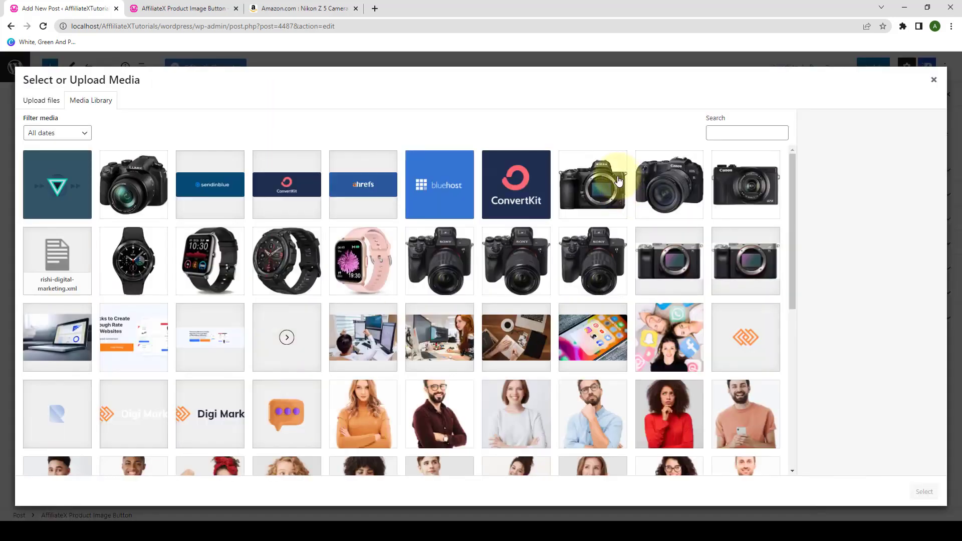
pyautogui.click(599, 178)
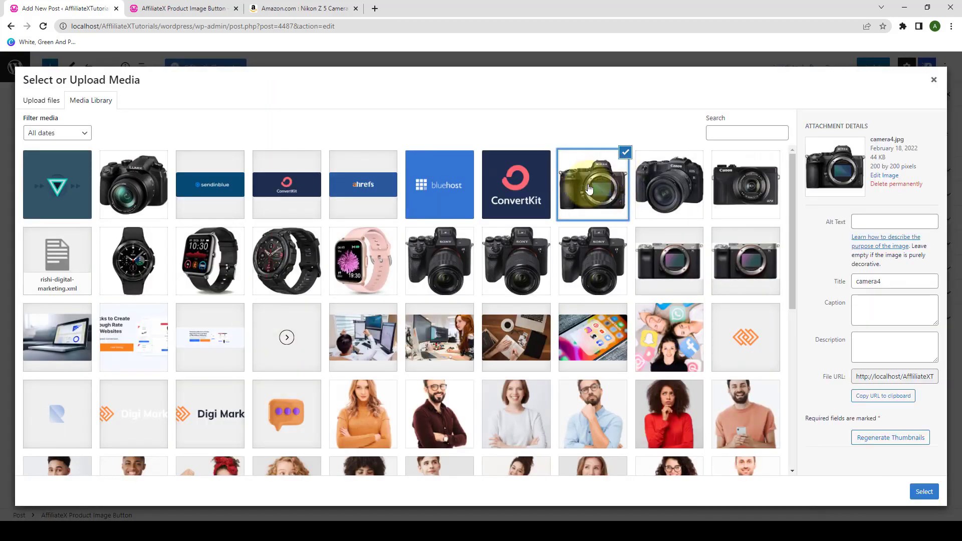
pyautogui.click(924, 491)
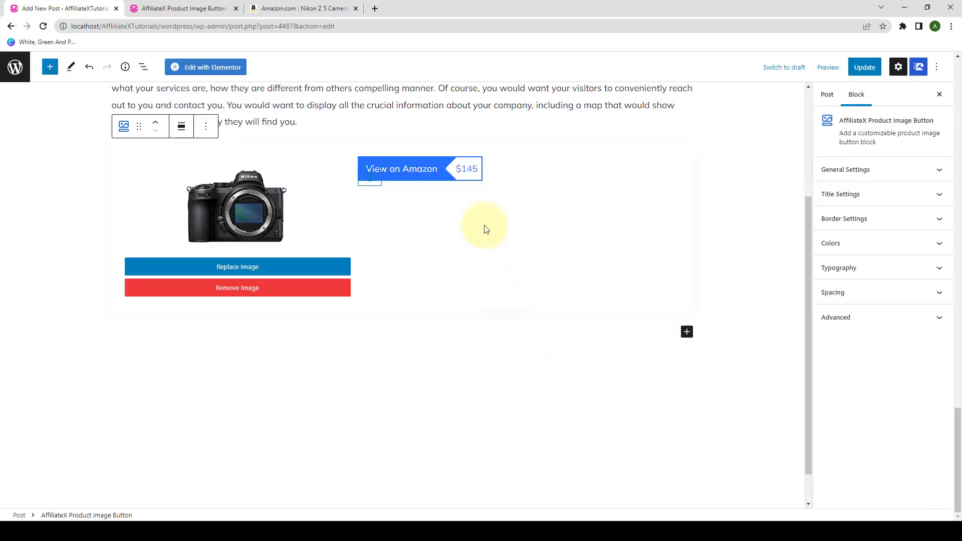
# Add three more buttons below the View on Amazon button in the product image block
pyautogui.click(369, 179)
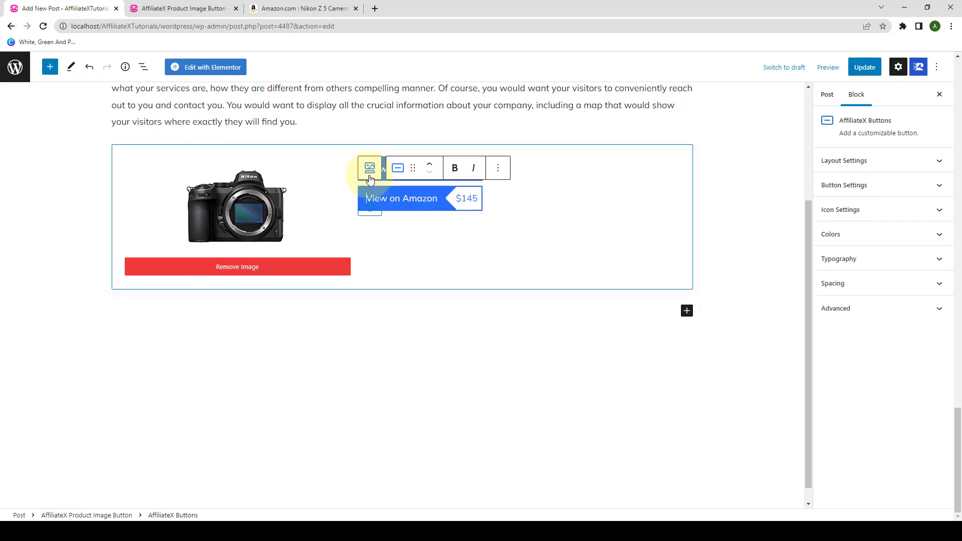
pyautogui.click(371, 210)
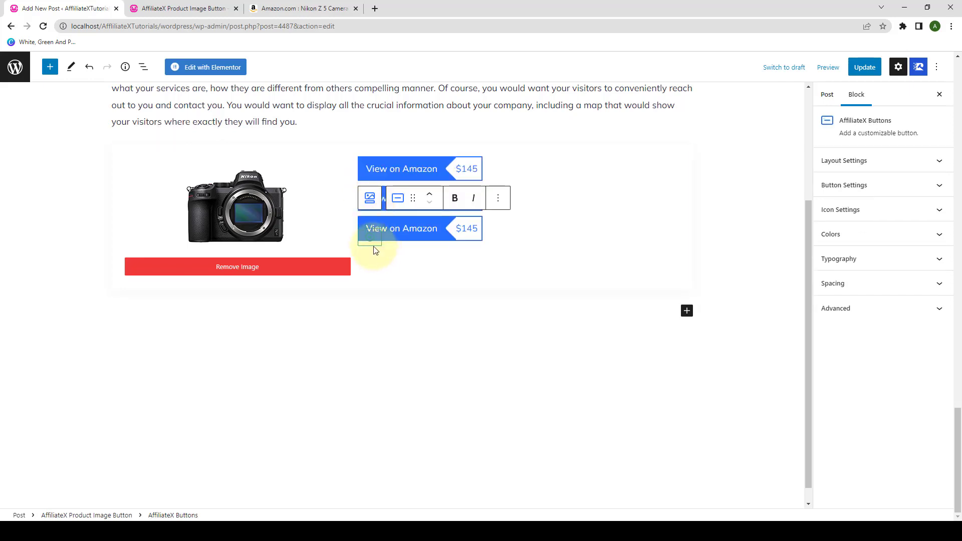
pyautogui.click(371, 240)
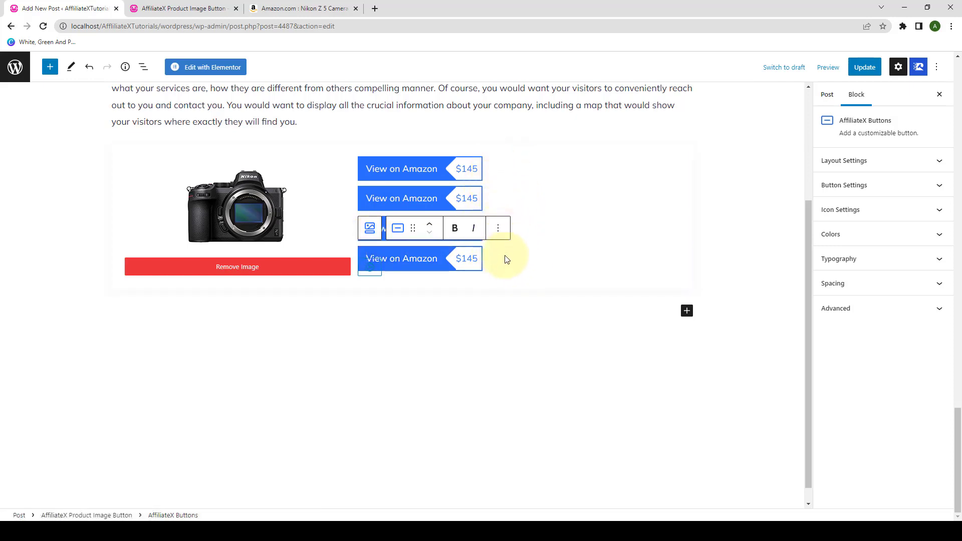
# Change the second button's label to "View on Walmart" and its price tag to $600
pyautogui.click(415, 203)
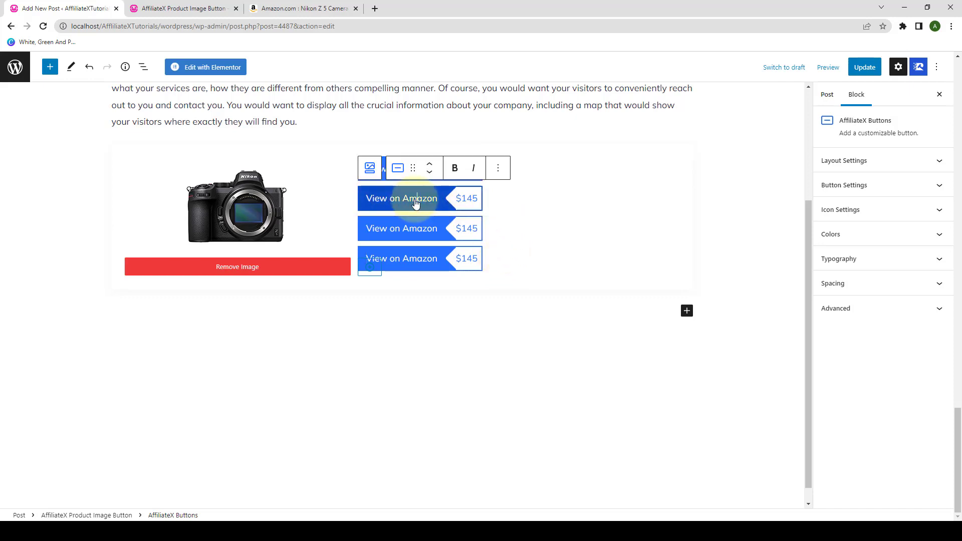
pyautogui.moveTo(438, 200); pyautogui.dragTo(405, 206)
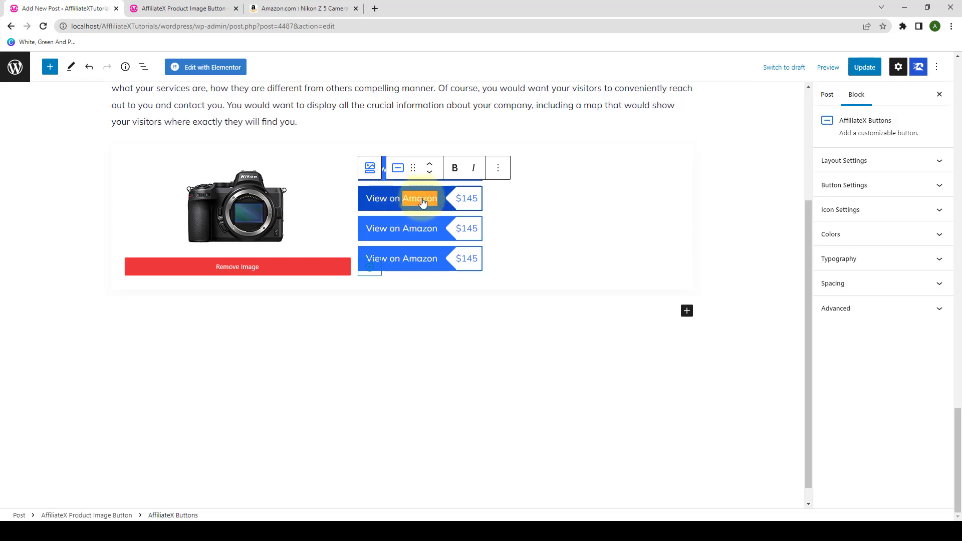
pyautogui.write('W')
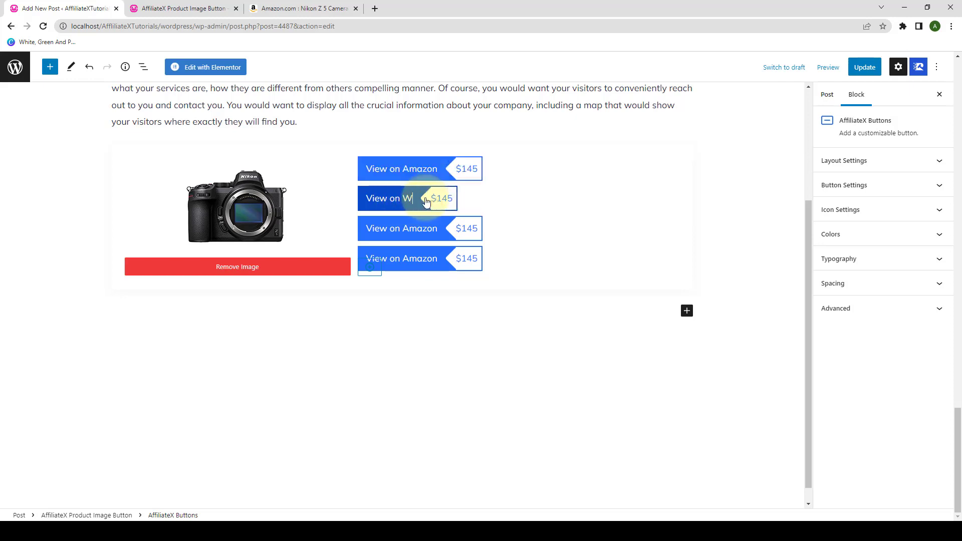
pyautogui.write('almart')
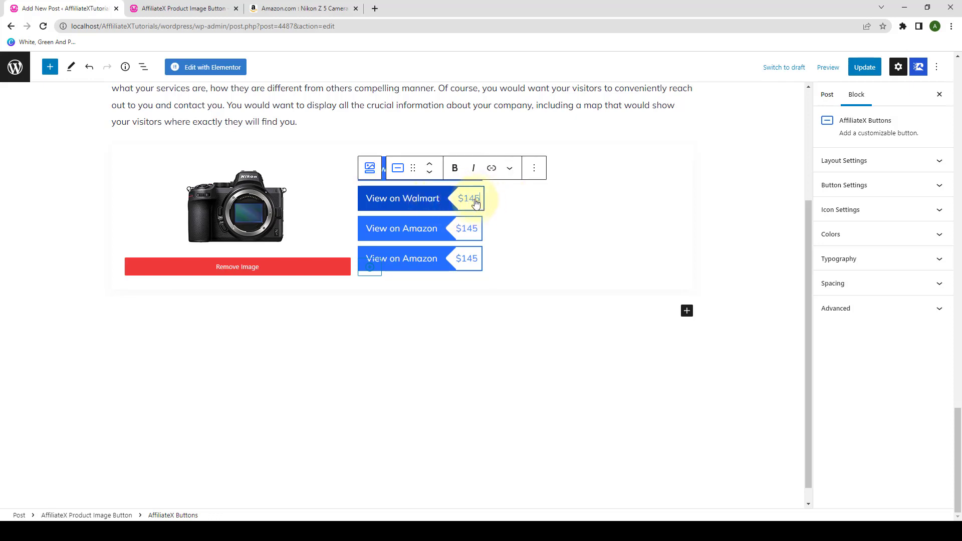
pyautogui.moveTo(475, 202); pyautogui.dragTo(467, 202)
pyautogui.write('600')
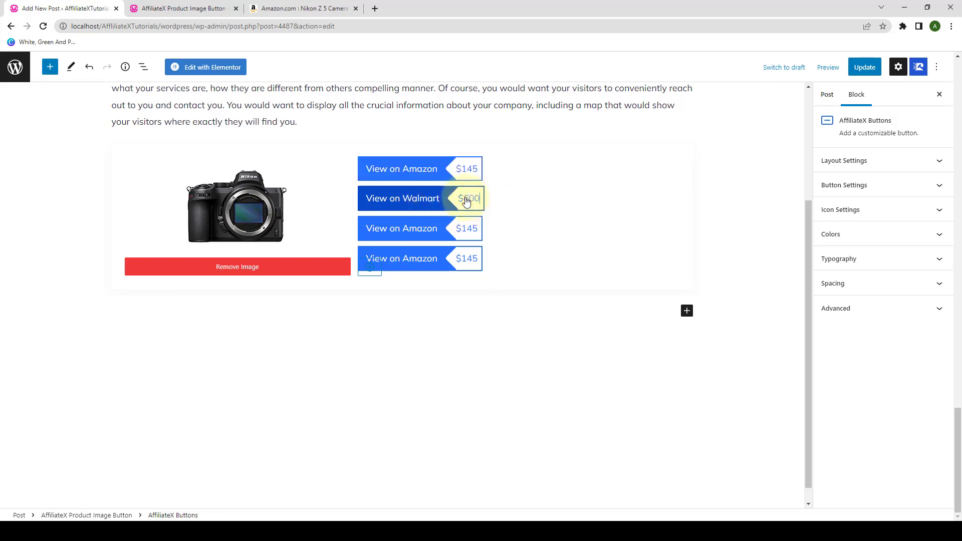
# Change the third button's label to "View on BHPhoto" and its price tag to $500
pyautogui.doubleClick(419, 228)
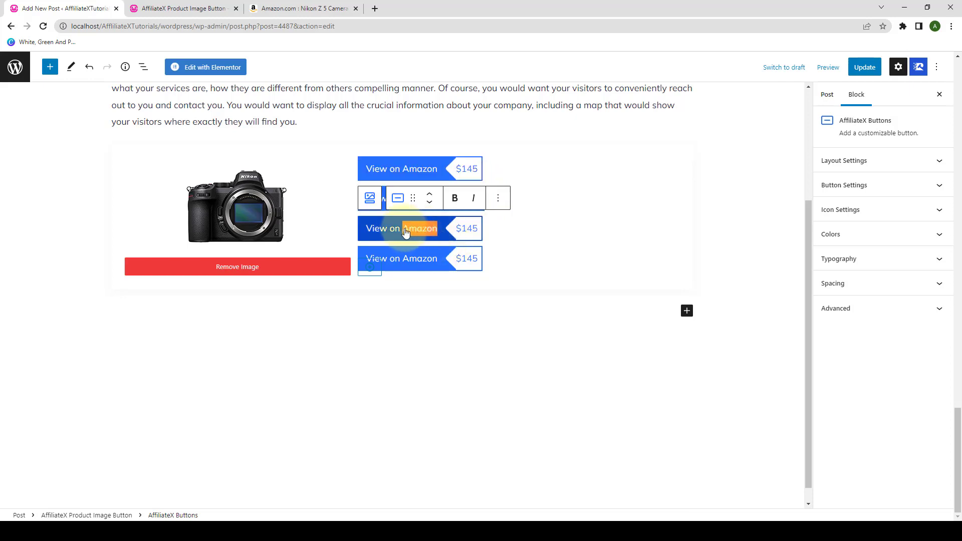
pyautogui.write('BHPhotog')
pyautogui.press('BackSpace')
pyautogui.moveTo(476, 230); pyautogui.dragTo(468, 229)
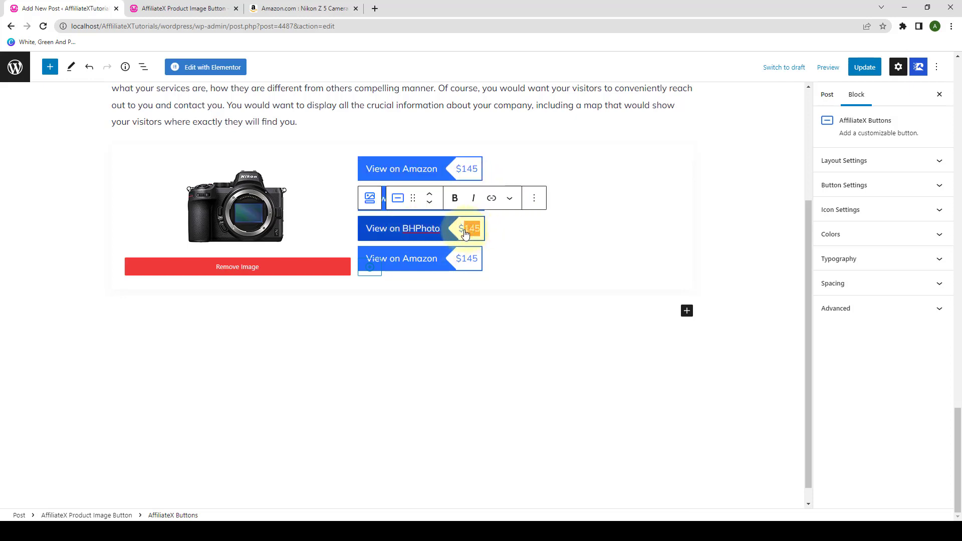
pyautogui.write('500')
# Change the fourth button's label to "View on eBay" and its price tag to $1235
pyautogui.click(438, 259)
pyautogui.press('BackSpace')
pyautogui.press('BackSpace')
pyautogui.press('BackSpace')
pyautogui.press('BackSpace')
pyautogui.press('BackSpace')
pyautogui.press('BackSpace')
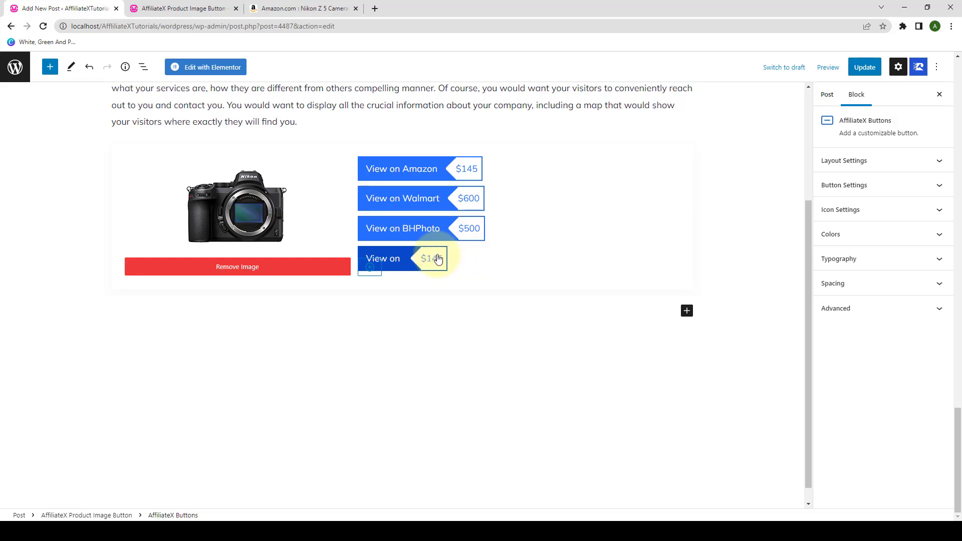
pyautogui.write('eBay')
pyautogui.click(460, 259)
pyautogui.press('BackSpace')
pyautogui.press('BackSpace')
pyautogui.write('235')
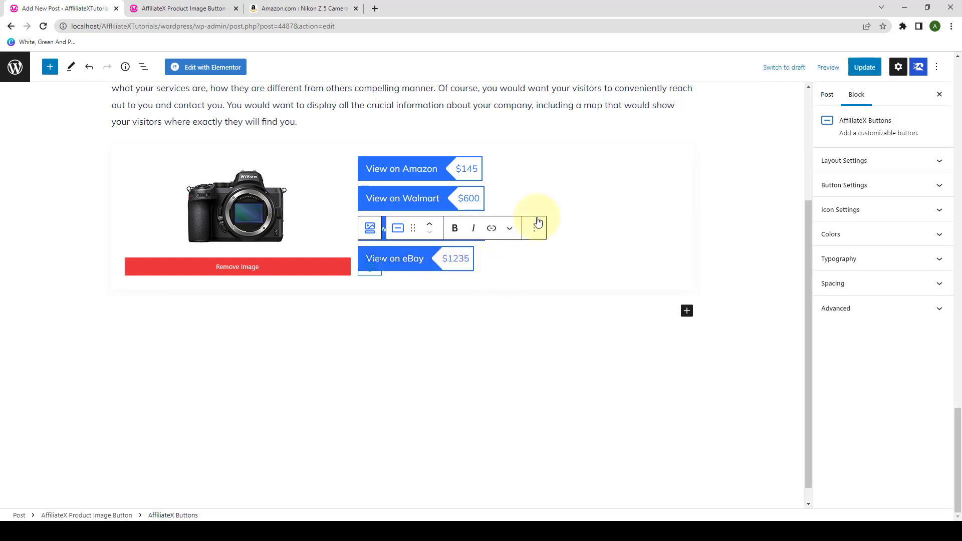
# Try the Default Button layout on the View on Amazon button and switch it back to Price Button
pyautogui.click(541, 180)
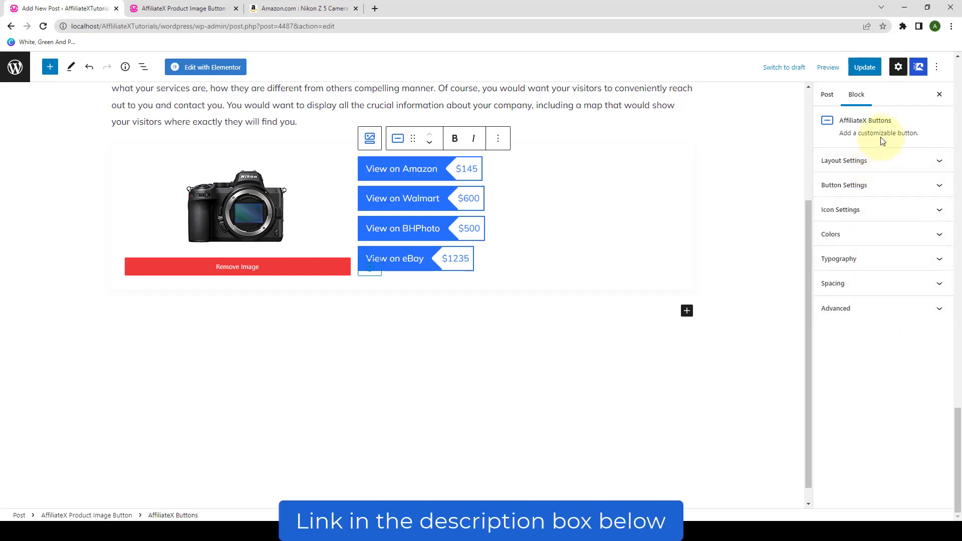
pyautogui.click(881, 166)
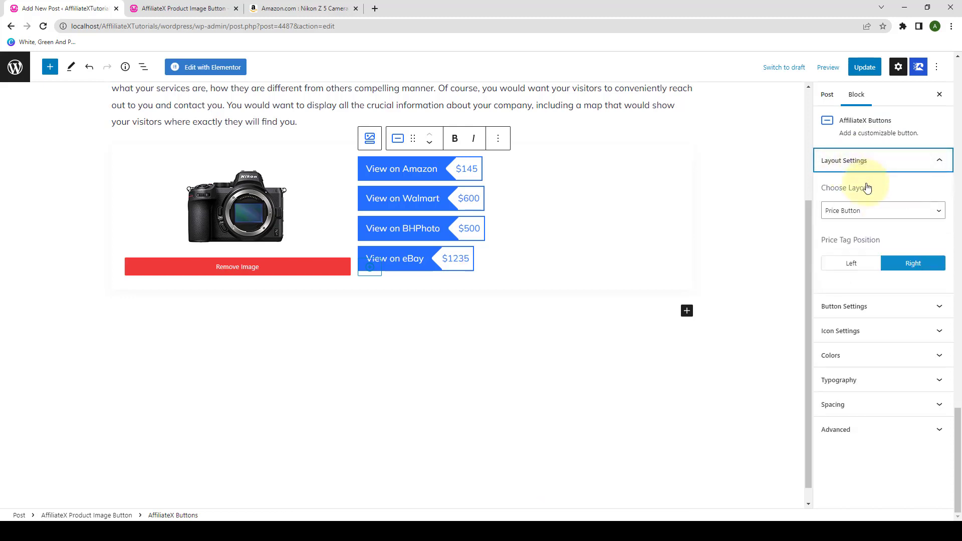
pyautogui.click(886, 219)
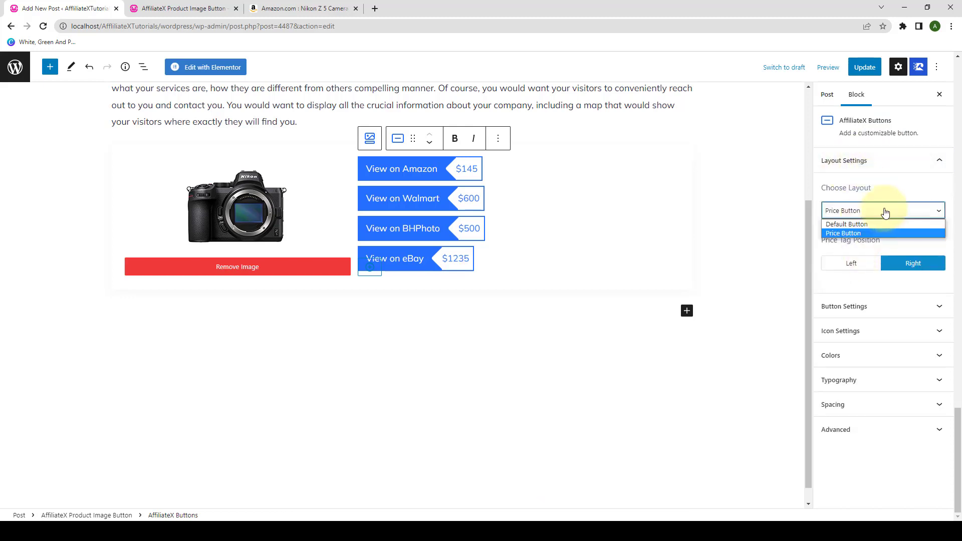
pyautogui.click(860, 228)
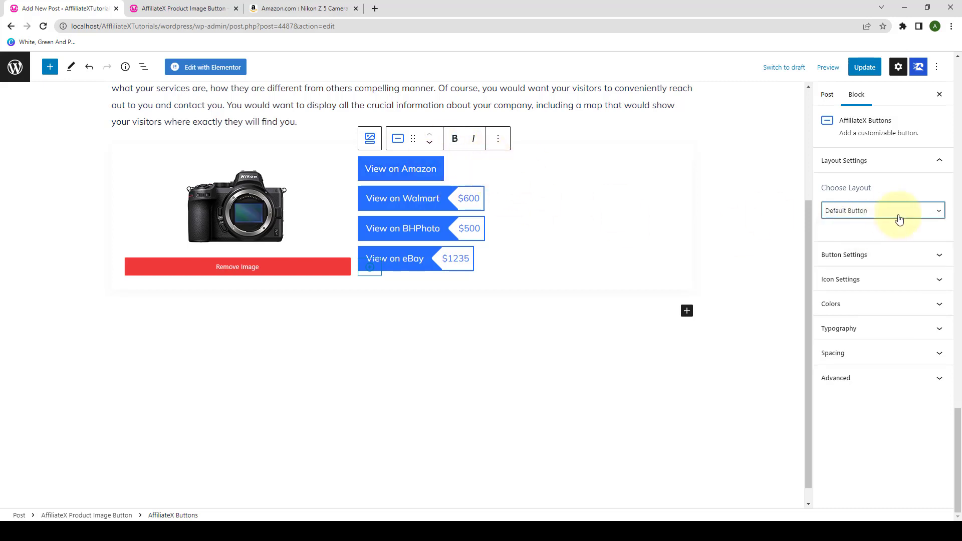
pyautogui.click(899, 218)
pyautogui.click(877, 233)
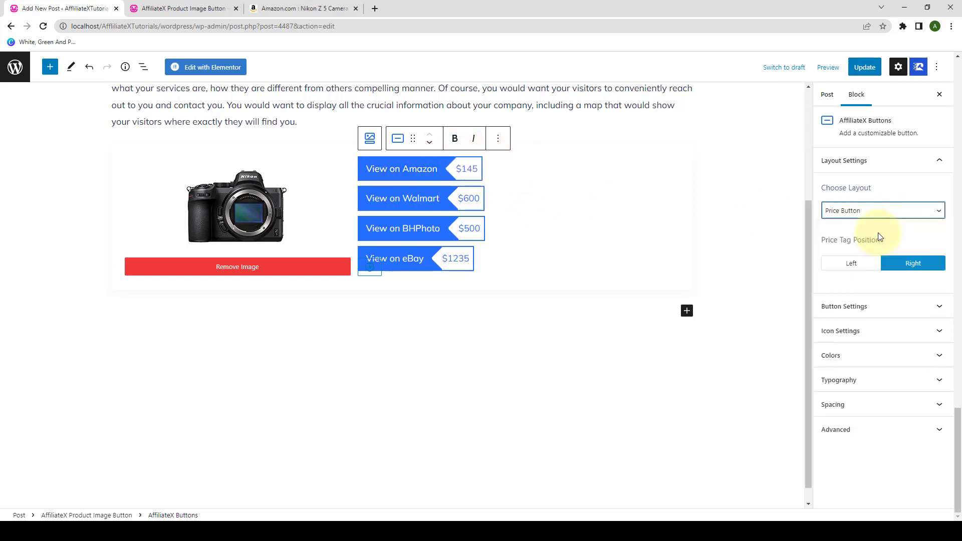
pyautogui.click(917, 160)
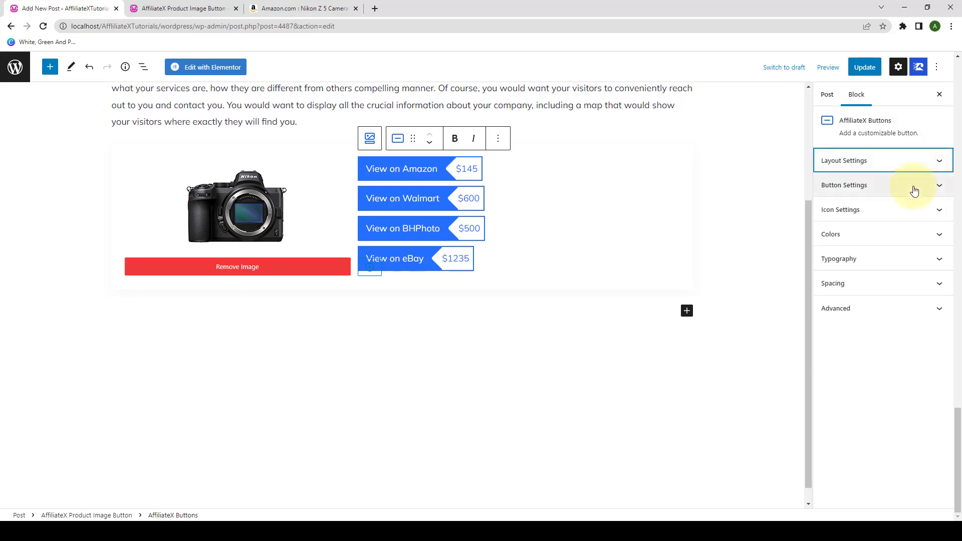
# Review the View on Amazon button's link, border, radius, size, width, alignment and shadow settings
pyautogui.click(914, 186)
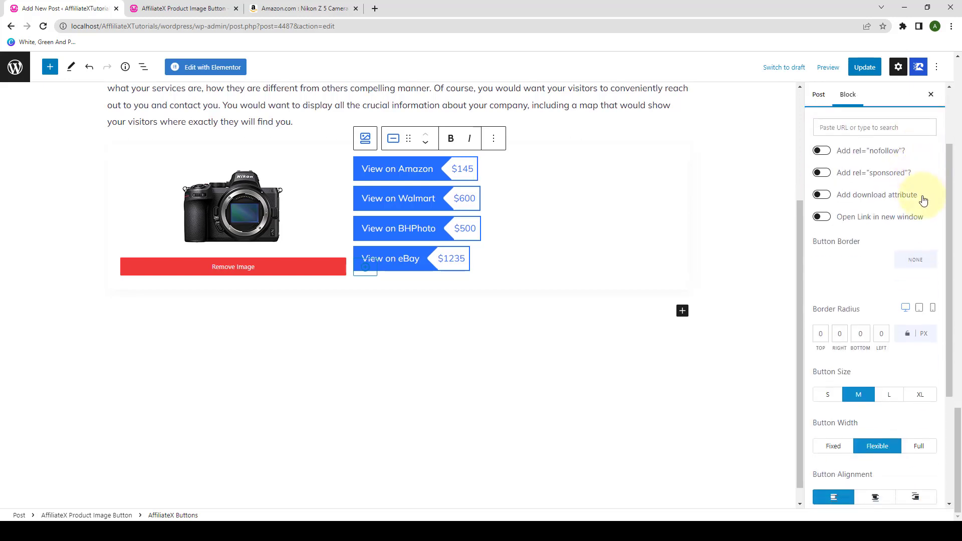
pyautogui.scroll(-4, 916, 195)
pyautogui.click(907, 161)
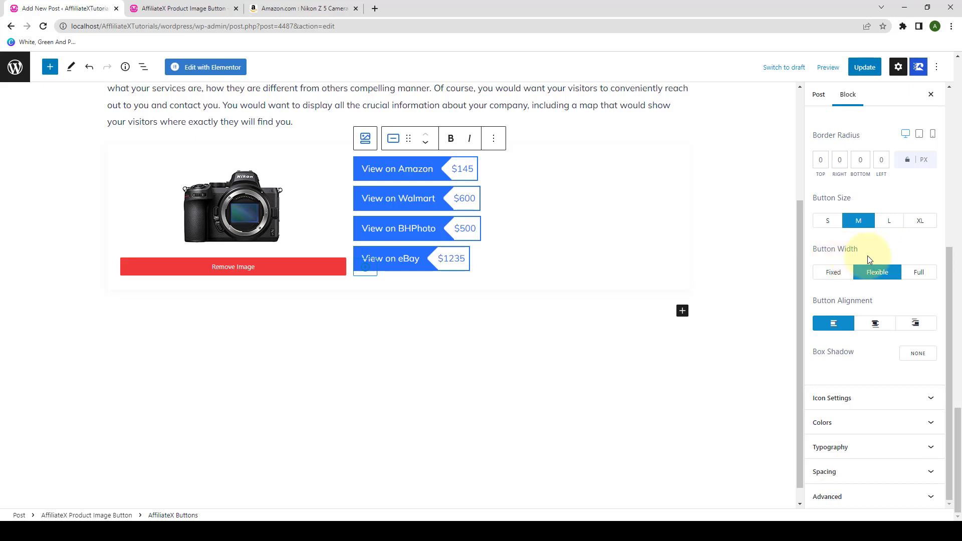
pyautogui.click(876, 274)
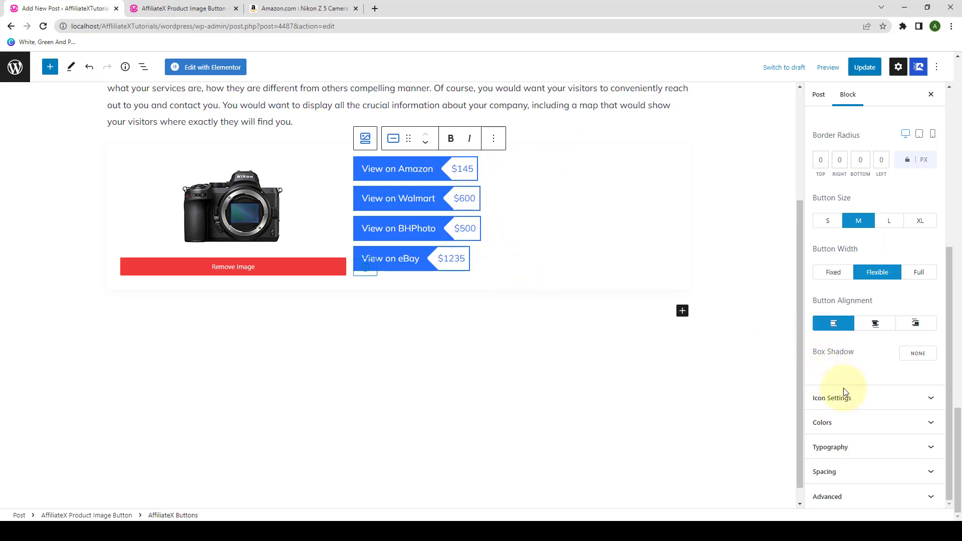
# Set the View on Amazon button's price tag color to dark navy #0B132B
pyautogui.click(873, 425)
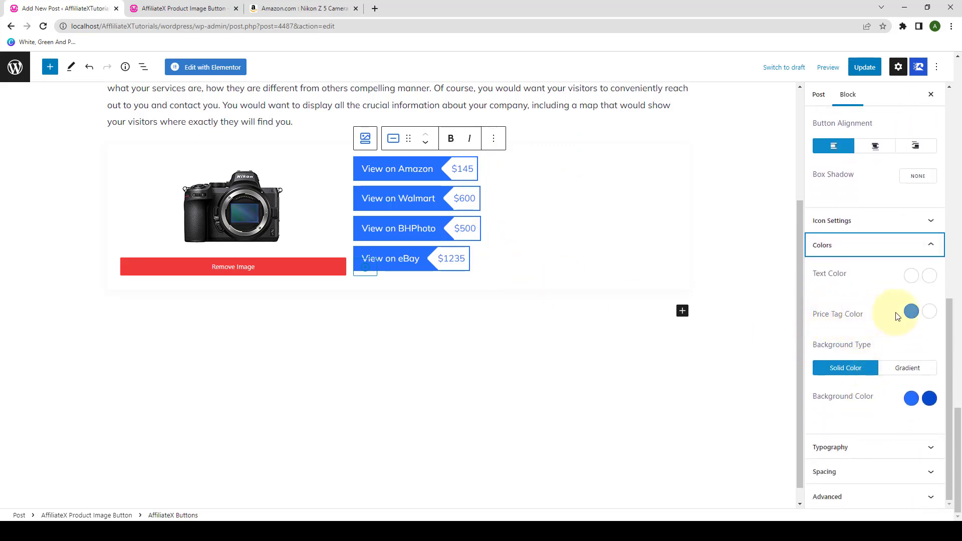
pyautogui.click(910, 312)
pyautogui.moveTo(901, 342); pyautogui.dragTo(895, 427)
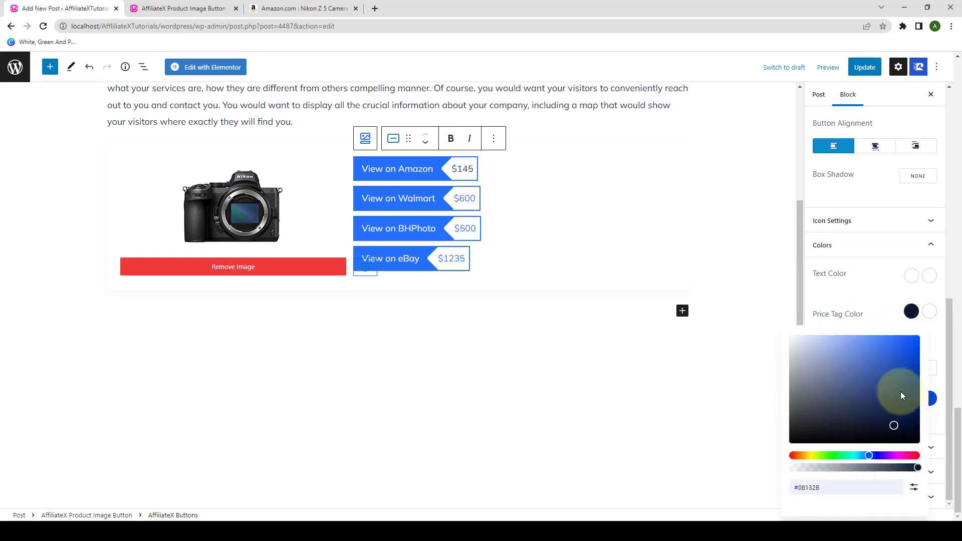
pyautogui.click(879, 287)
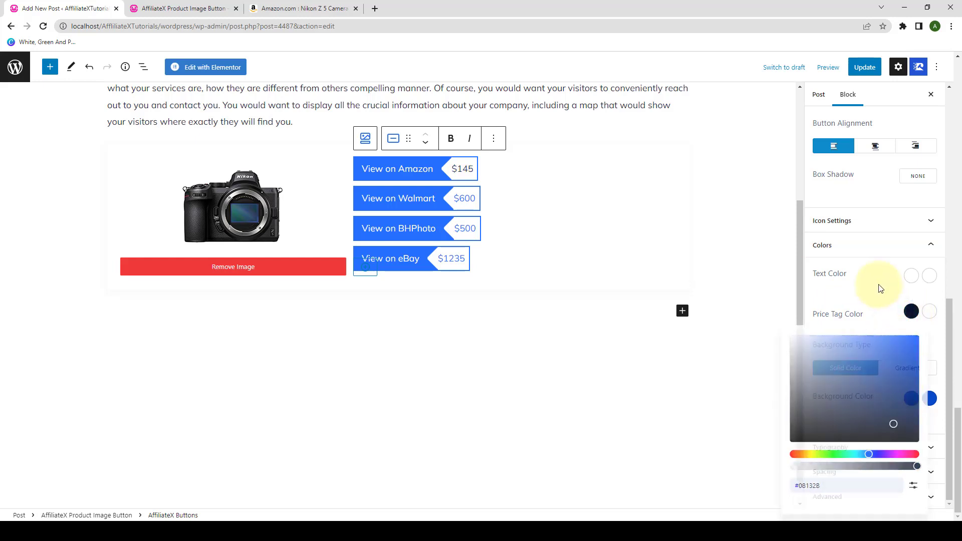
# Set the View on Walmart button's solid background color to red #FF2626
pyautogui.click(436, 196)
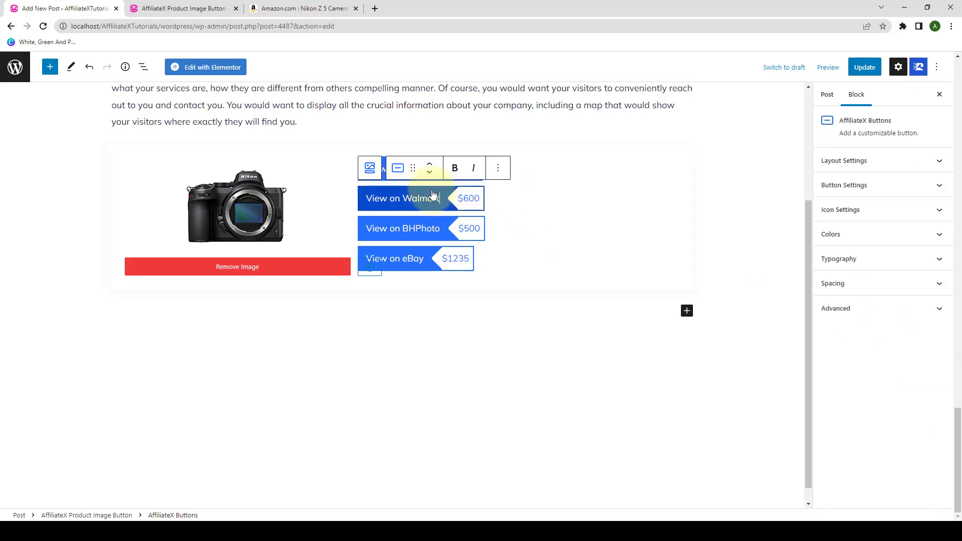
pyautogui.click(939, 235)
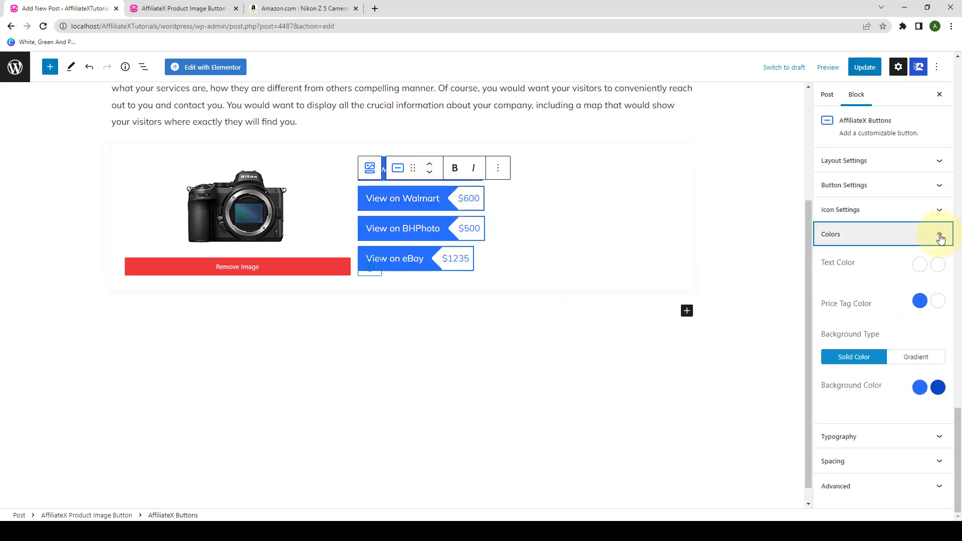
pyautogui.click(919, 388)
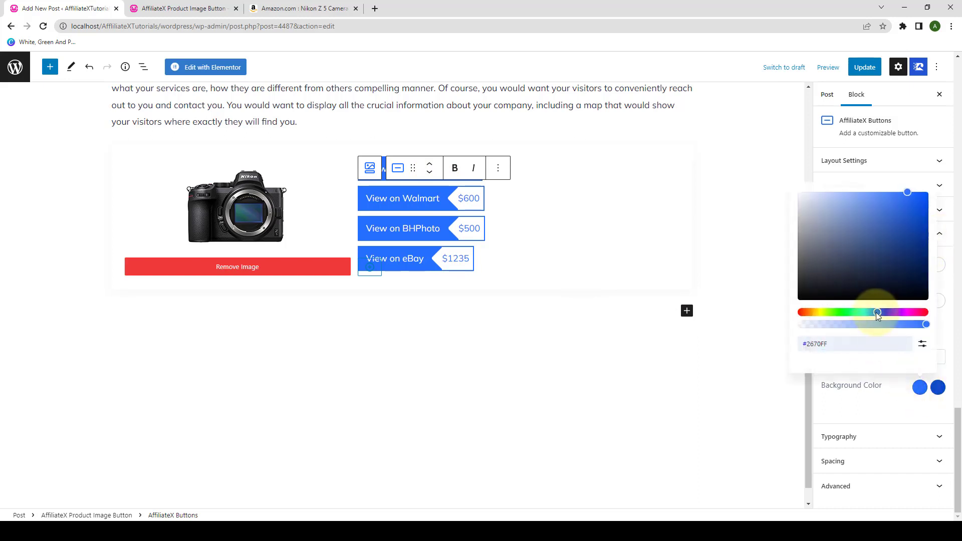
pyautogui.moveTo(877, 313); pyautogui.dragTo(801, 313)
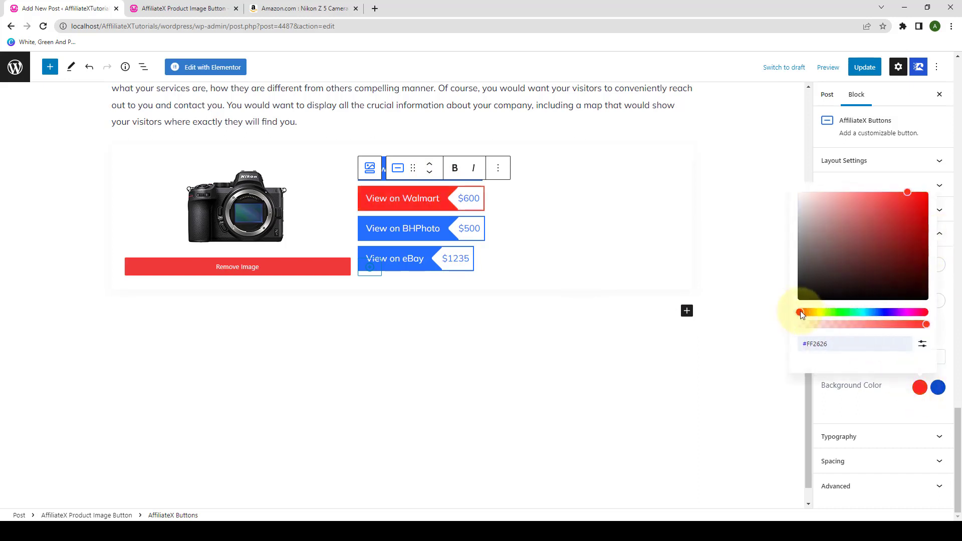
pyautogui.click(943, 282)
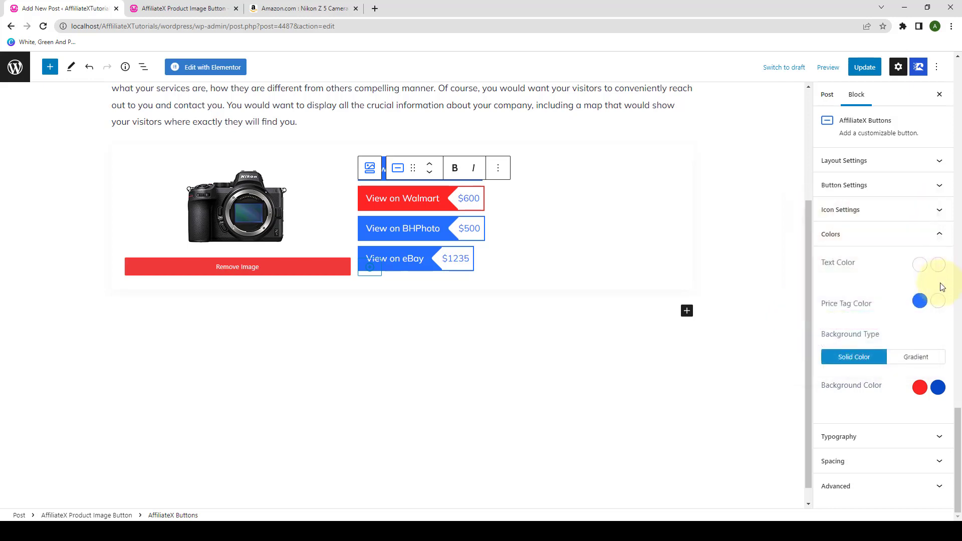
# Set the View on Walmart button's price tag color to near-black #202021
pyautogui.click(920, 300)
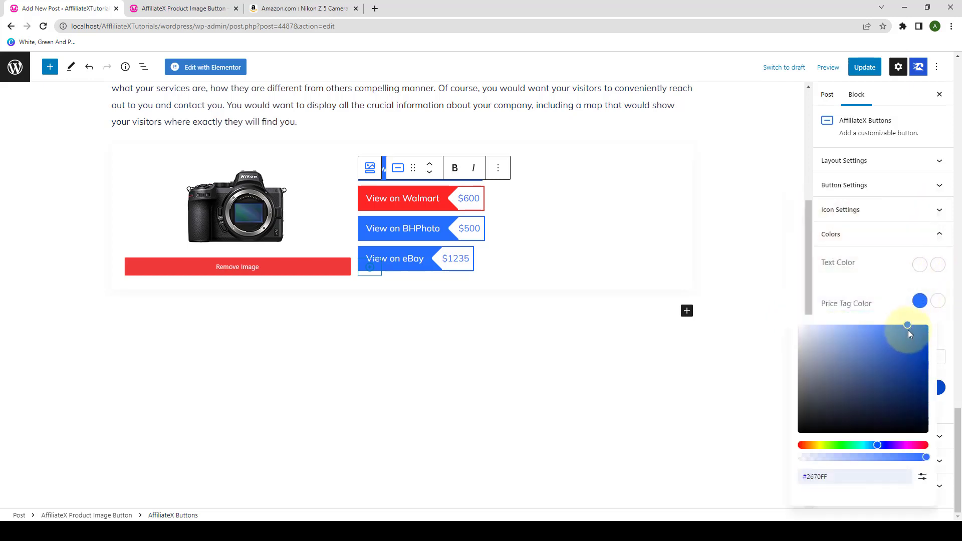
pyautogui.moveTo(907, 330); pyautogui.dragTo(802, 421)
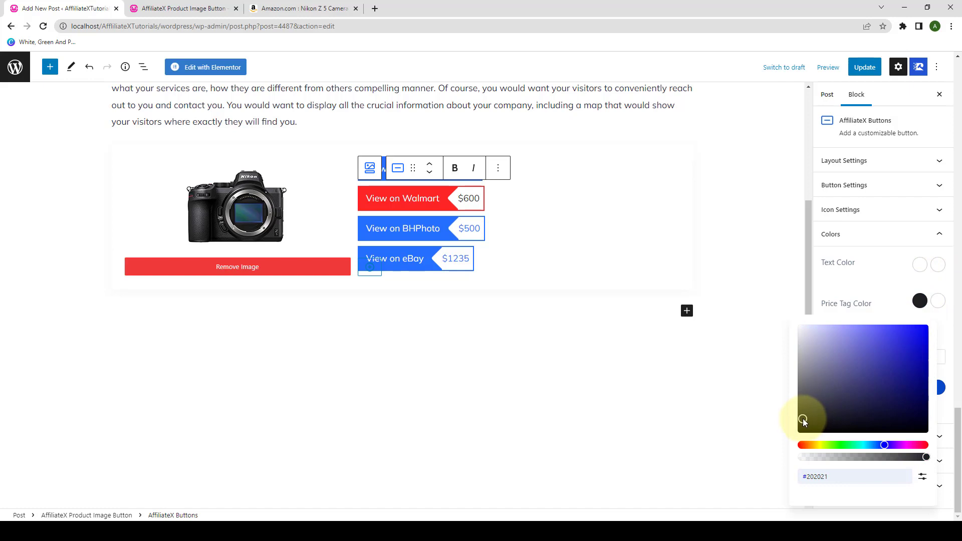
pyautogui.click(899, 268)
# Change the View on BHPhoto button's price tag color to a near-black shade
pyautogui.click(415, 229)
pyautogui.click(906, 240)
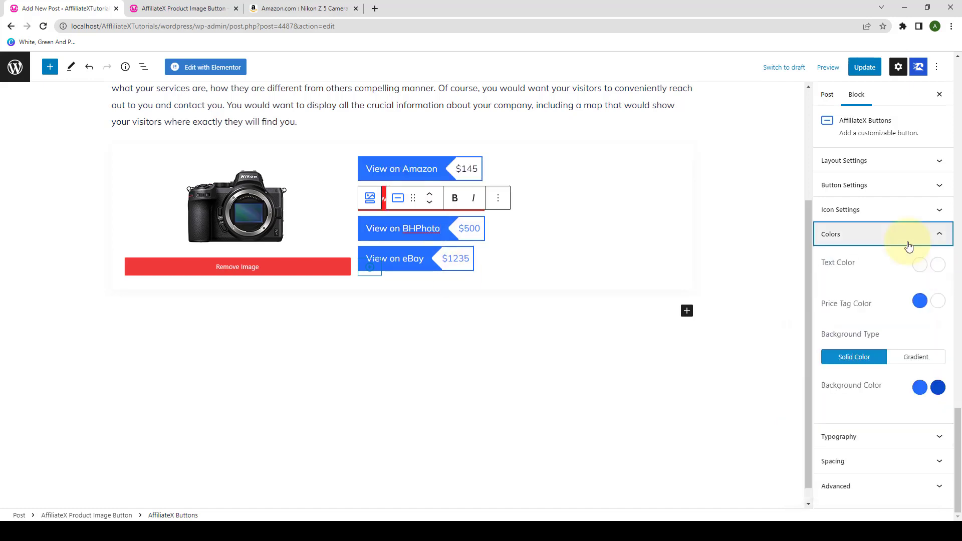
pyautogui.click(920, 301)
pyautogui.moveTo(897, 350); pyautogui.dragTo(824, 415)
pyautogui.click(868, 277)
# Set the View on BHPhoto button's solid background color to orange #FFA226
pyautogui.click(920, 387)
pyautogui.moveTo(877, 311); pyautogui.dragTo(810, 311)
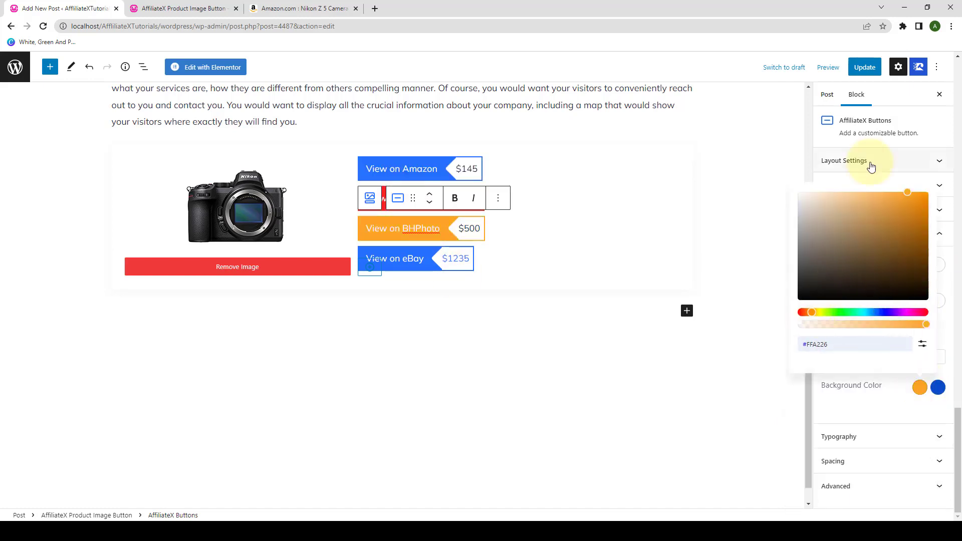
pyautogui.click(946, 285)
# Change the View on eBay button's solid background color to a medium teal green
pyautogui.click(420, 259)
pyautogui.click(876, 234)
pyautogui.click(920, 387)
pyautogui.click(859, 311)
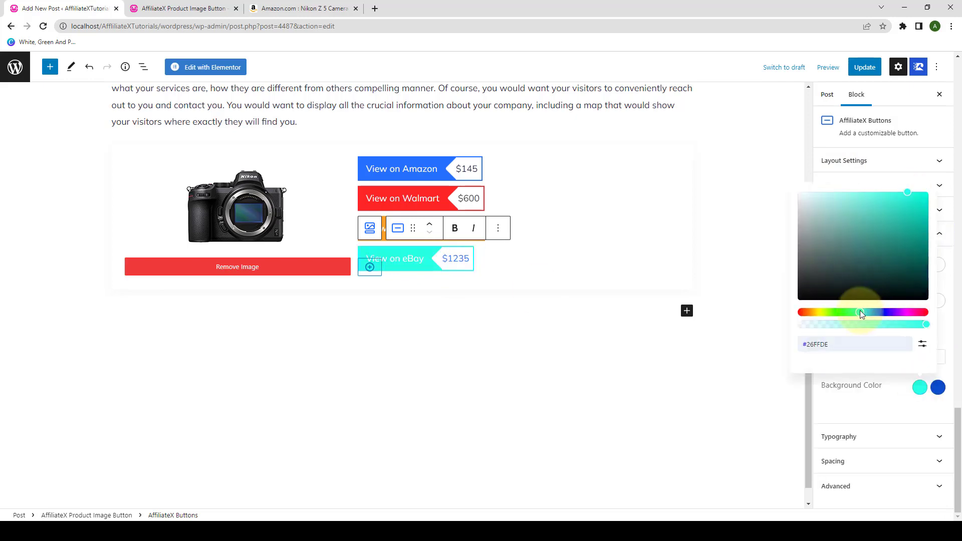
pyautogui.click(917, 220)
pyautogui.click(946, 284)
# Change the View on eBay button's price tag color to a near-black shade
pyautogui.click(920, 301)
pyautogui.click(832, 410)
pyautogui.click(907, 188)
# Give the View on eBay button a fixed width and widen it to match the View on BHPhoto button
pyautogui.scroll(-5, 877, 226)
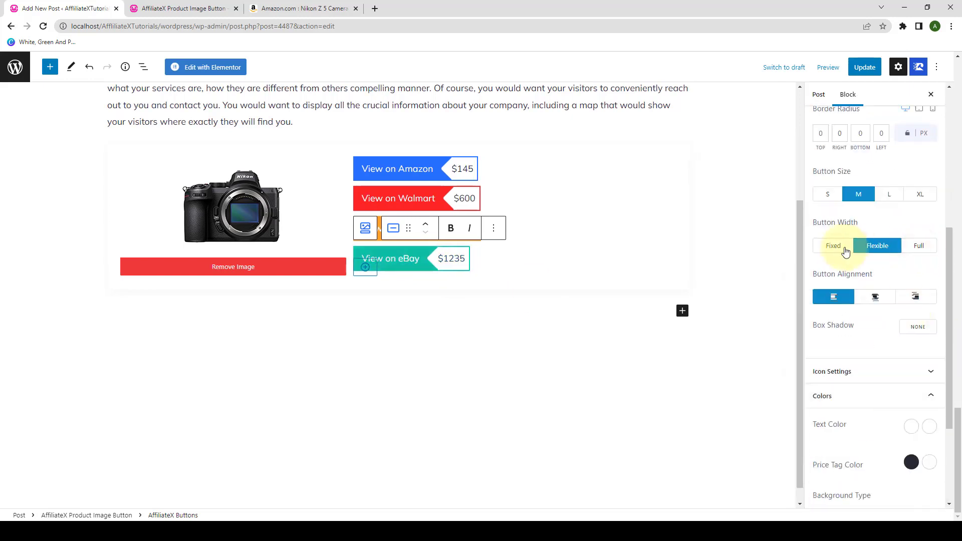
pyautogui.click(841, 246)
pyautogui.moveTo(824, 237); pyautogui.dragTo(837, 240)
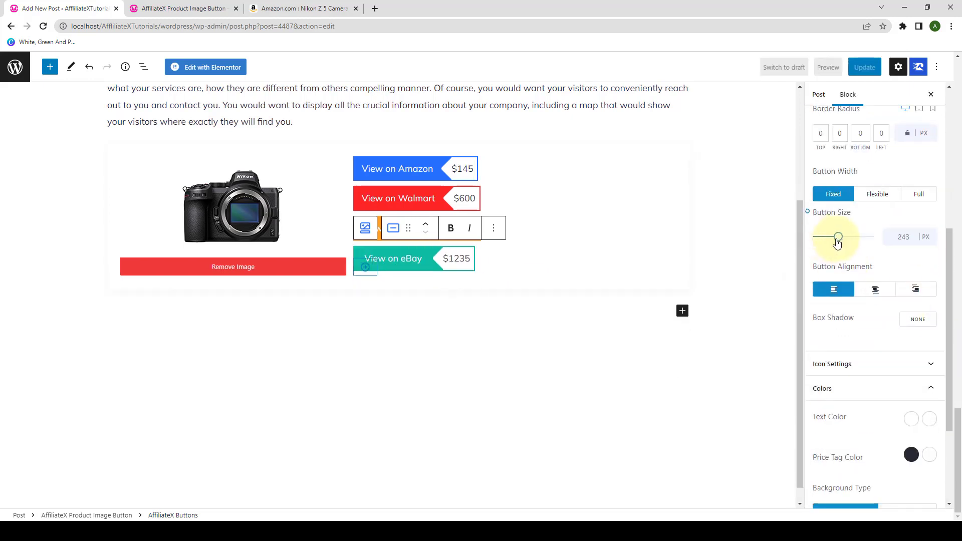
pyautogui.click(744, 219)
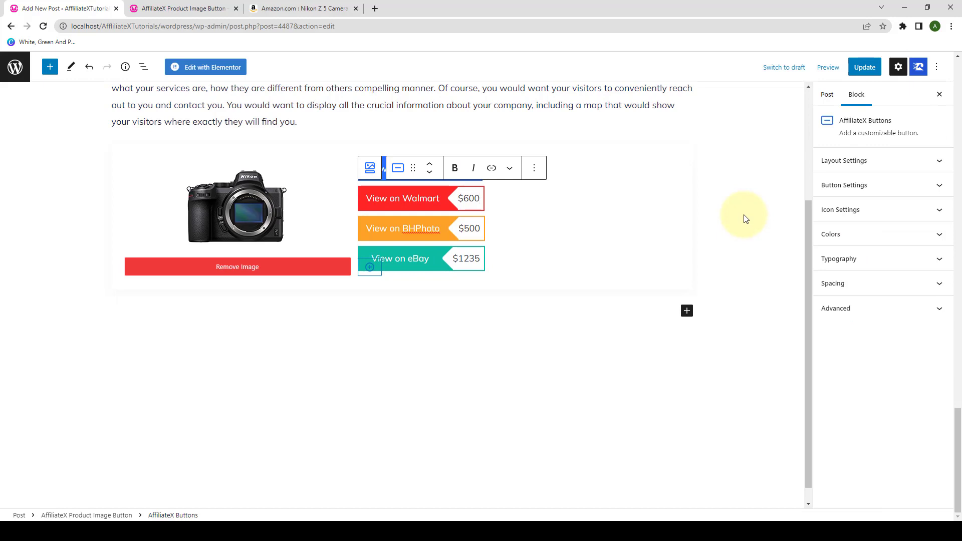
# Try disabling the Product Image Button block's image and aligning it right, restoring the enabled image and left alignment
pyautogui.click(578, 142)
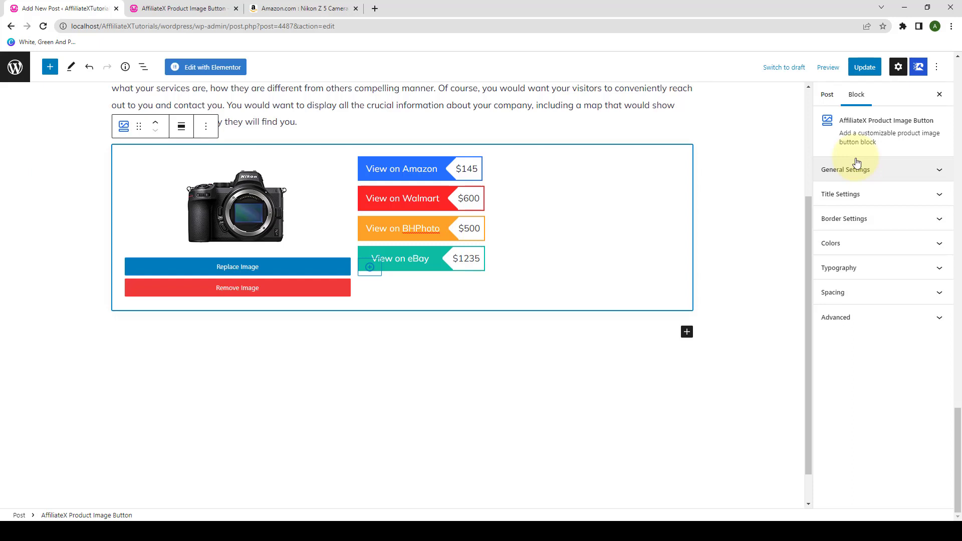
pyautogui.click(873, 172)
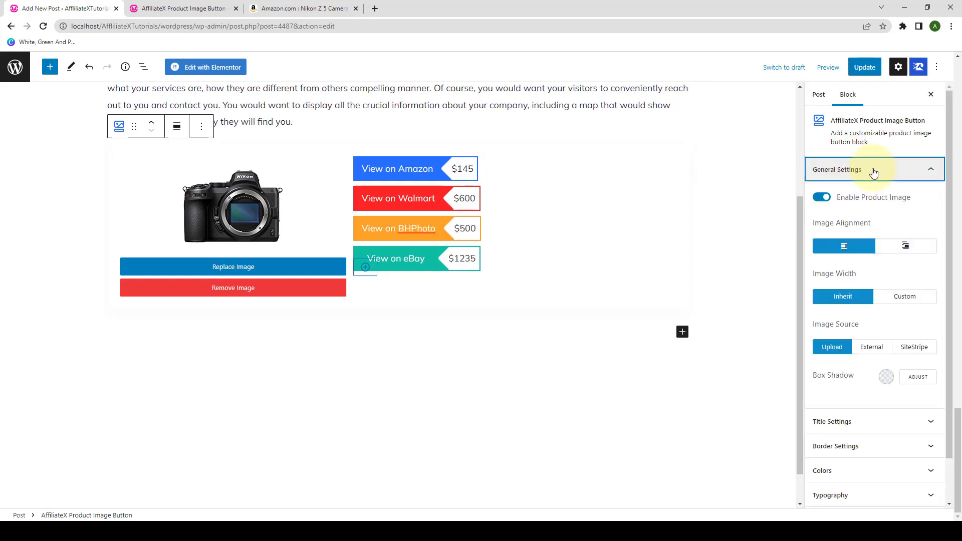
pyautogui.click(822, 198)
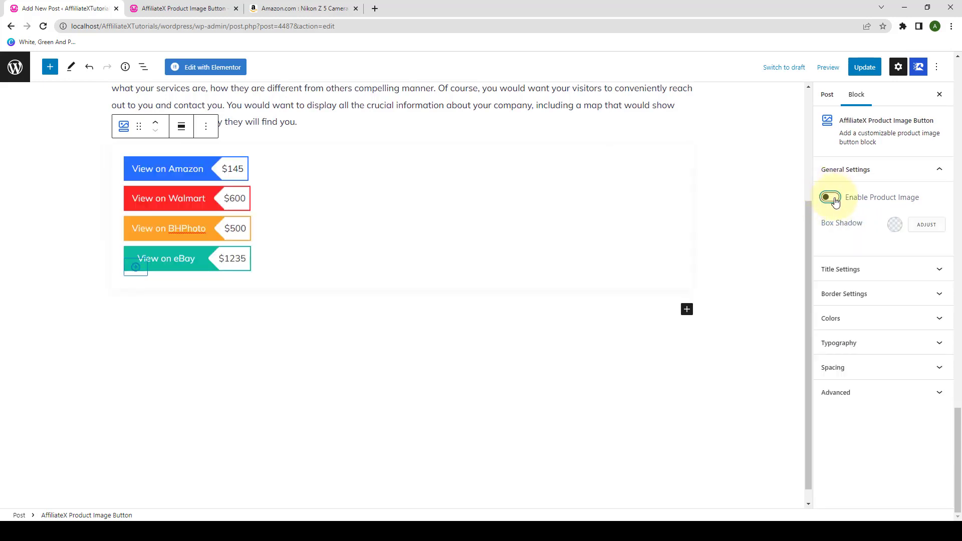
pyautogui.click(834, 199)
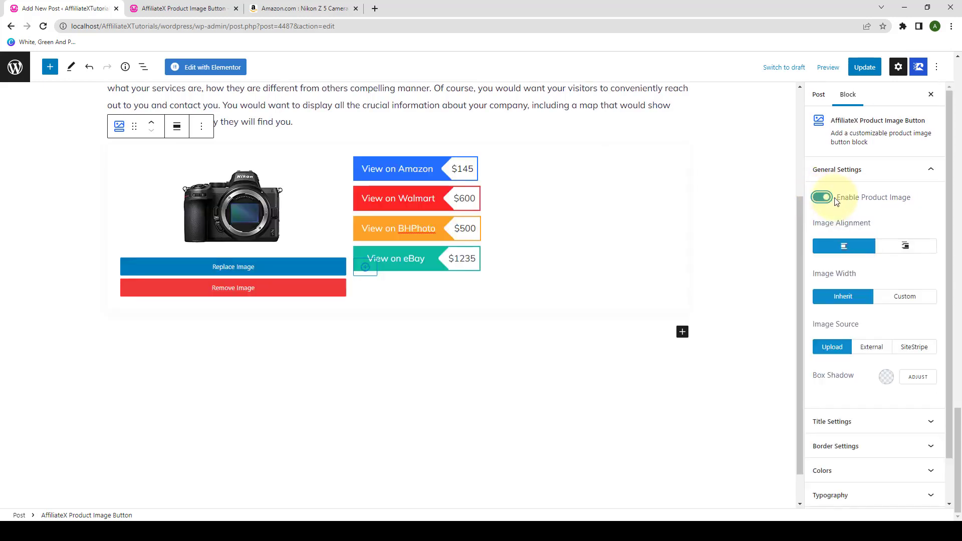
pyautogui.click(892, 254)
pyautogui.click(859, 248)
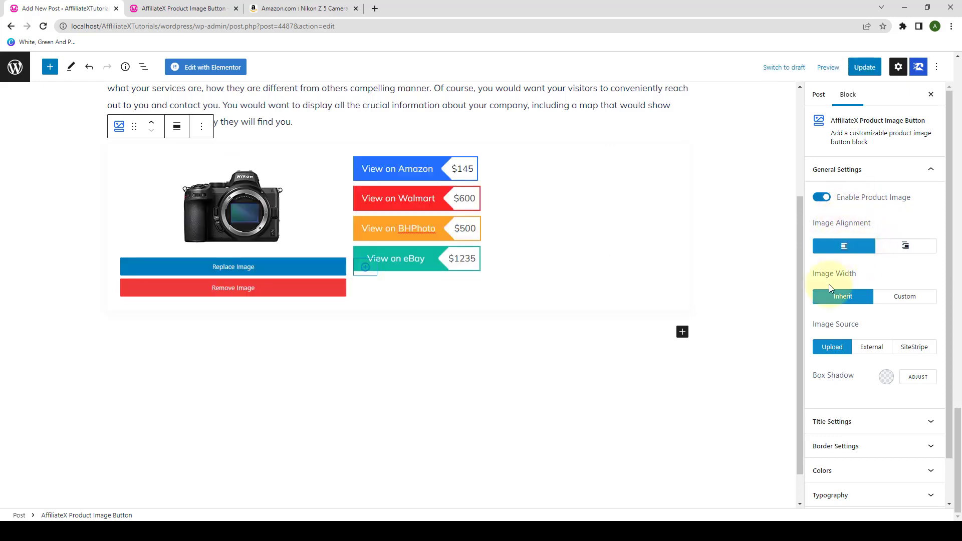
# Try the Custom image width for the product image and switch it back to Inherit
pyautogui.click(896, 298)
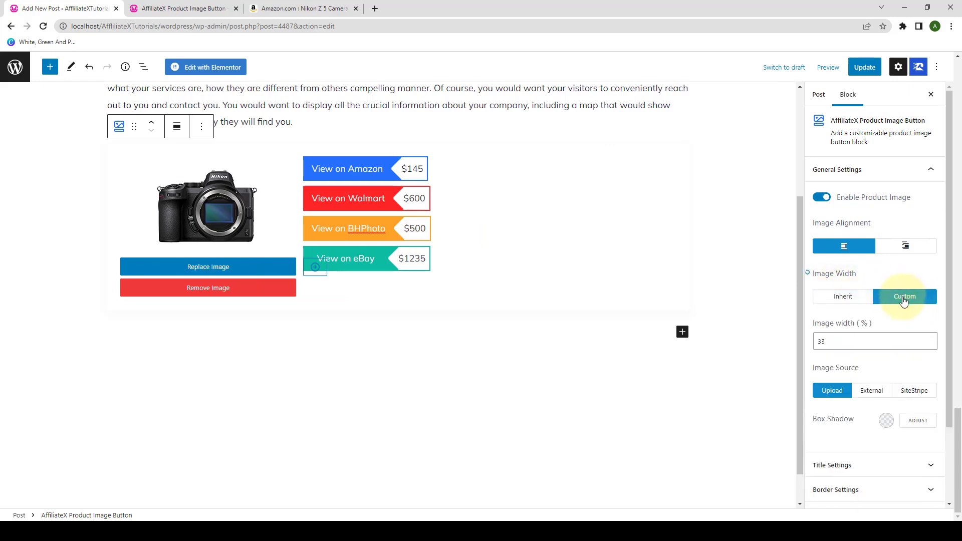
pyautogui.moveTo(816, 341); pyautogui.dragTo(854, 346)
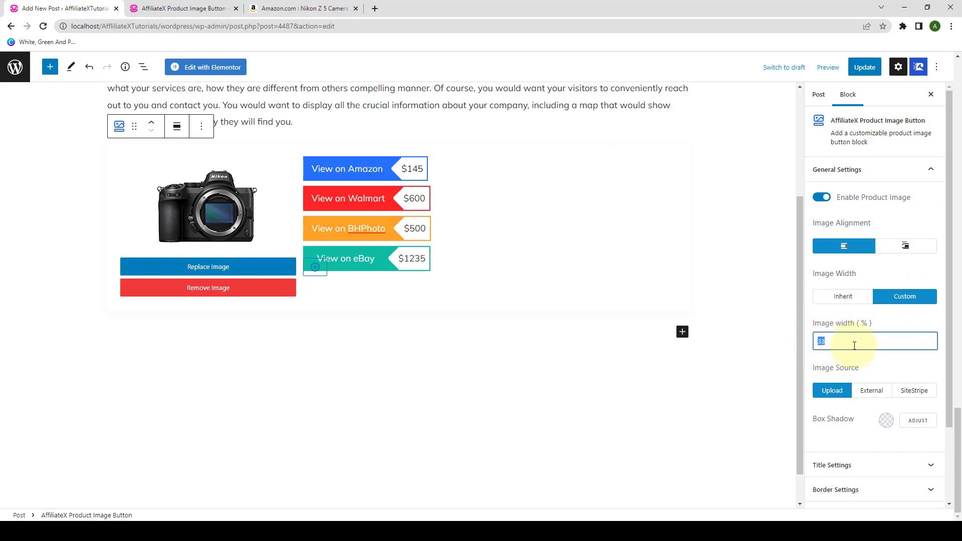
pyautogui.click(851, 296)
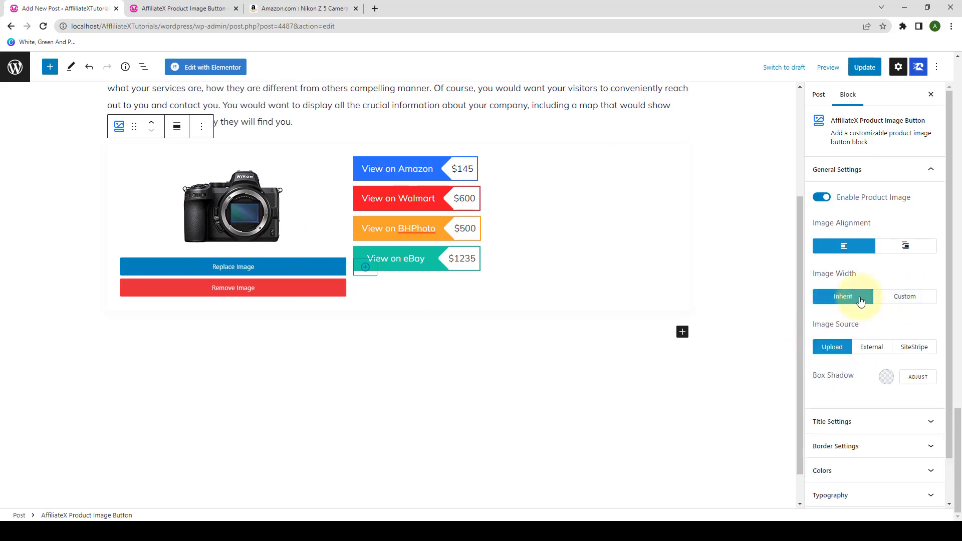
# Switch the product image source to External and activate the empty external link field
pyautogui.scroll(-1, 850, 315)
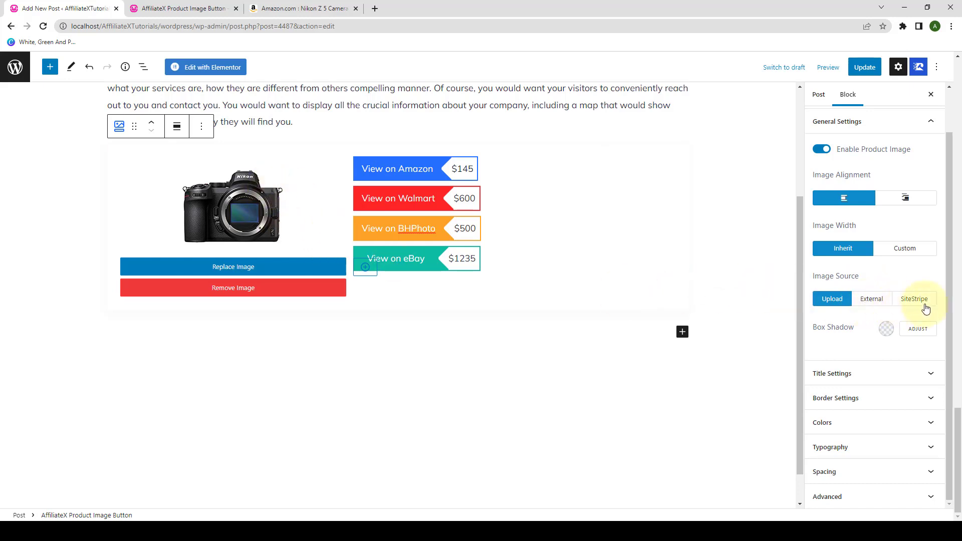
pyautogui.click(871, 299)
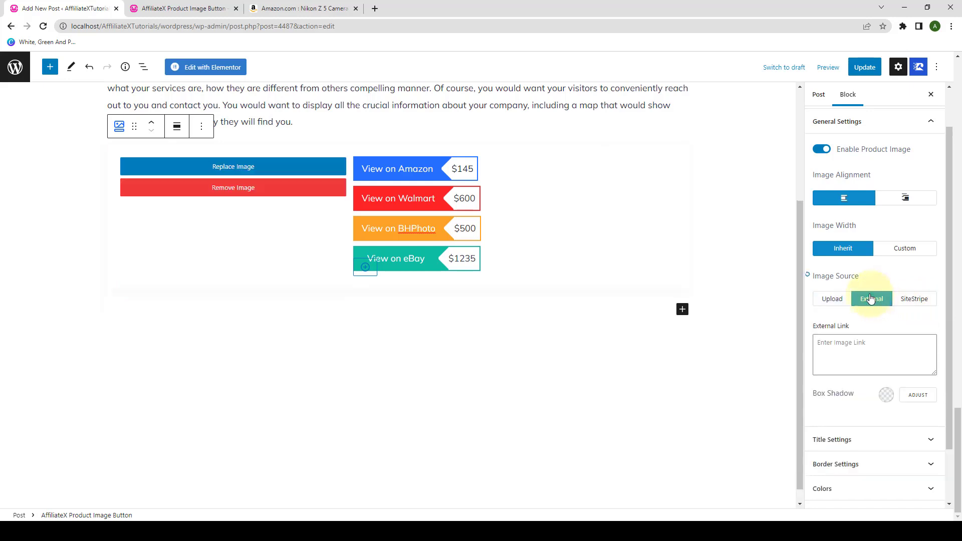
pyautogui.click(859, 342)
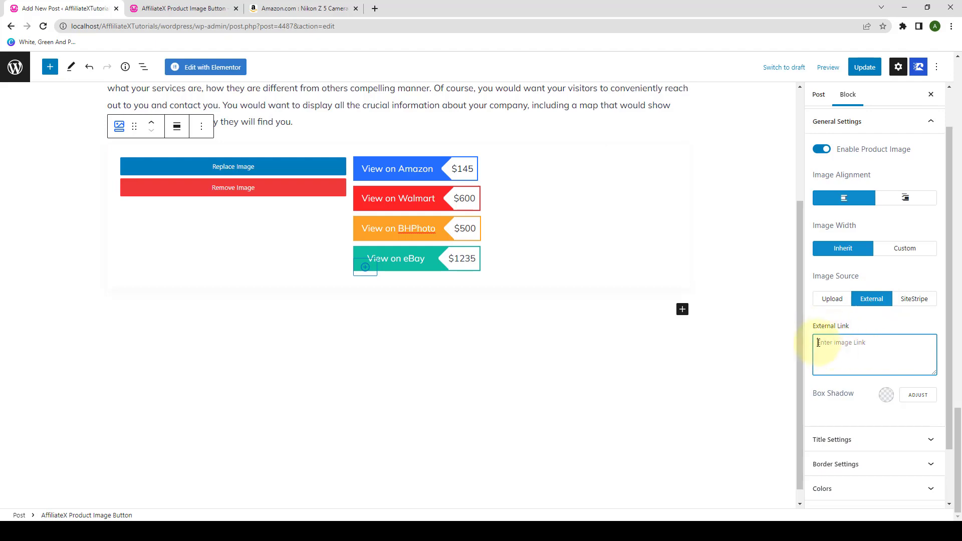
# Copy the image address of the enlarged main photo on the Amazon Nikon Z 5 product page
pyautogui.click(299, 9)
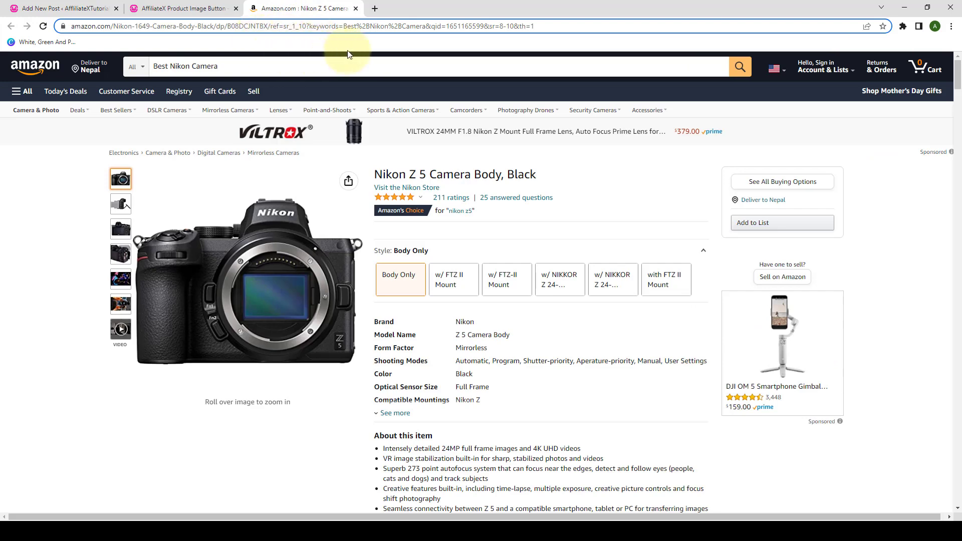
pyautogui.moveTo(330, 188)
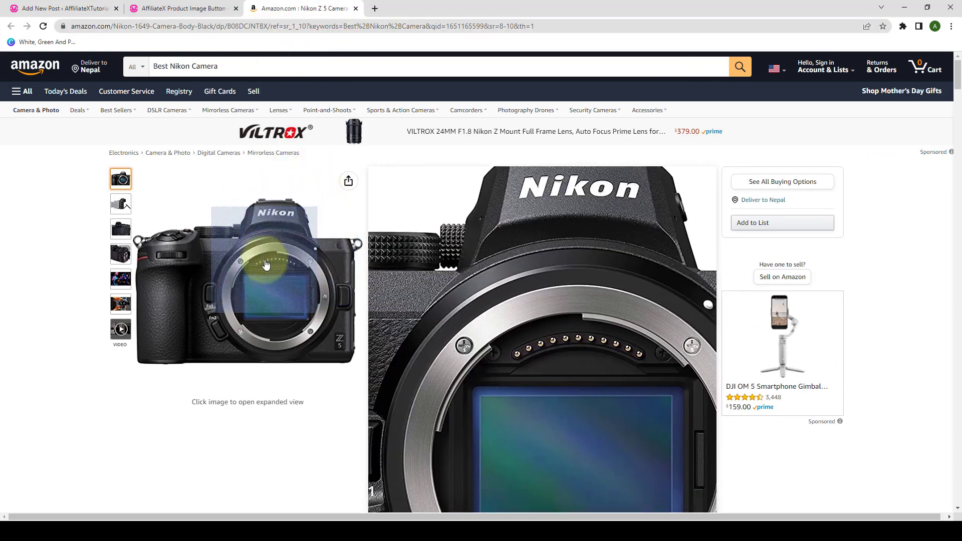
pyautogui.click(266, 265)
pyautogui.rightClick(461, 232)
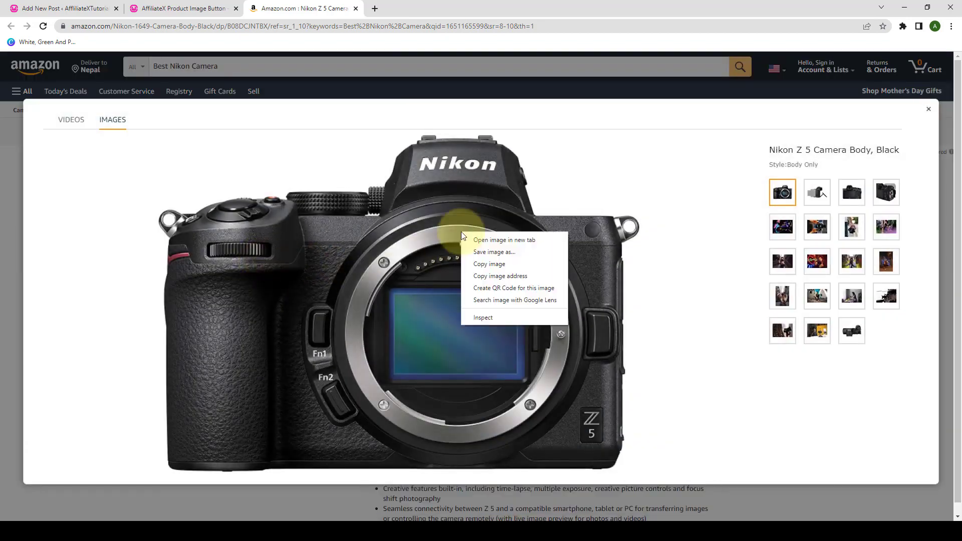
pyautogui.click(512, 277)
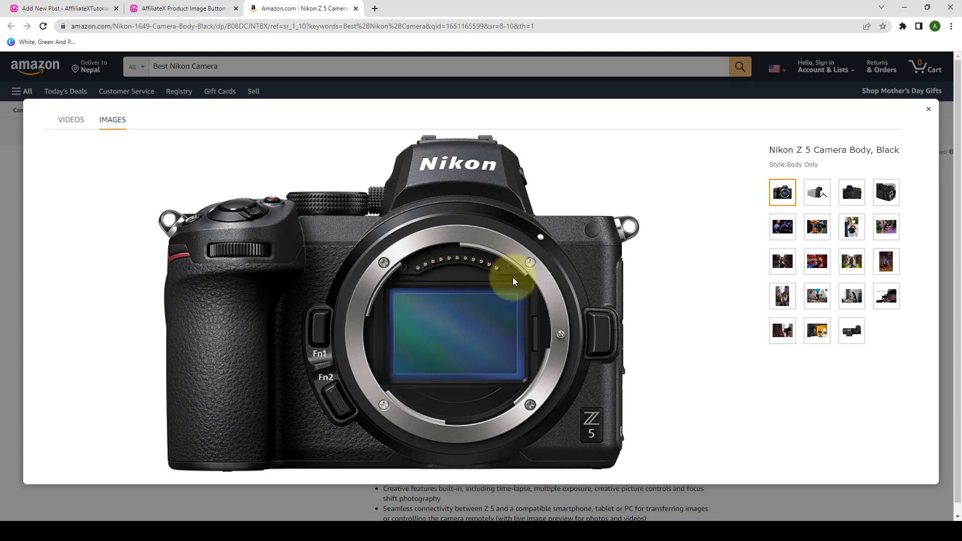
pyautogui.click(928, 110)
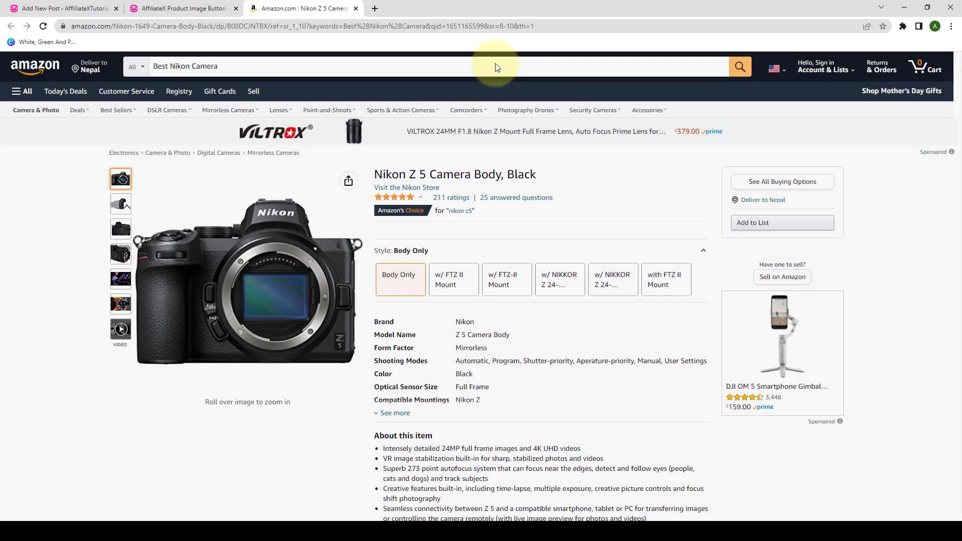
# Paste the copied address as the product image's external link in the WordPress post, and return the image source to Upload
pyautogui.click(83, 8)
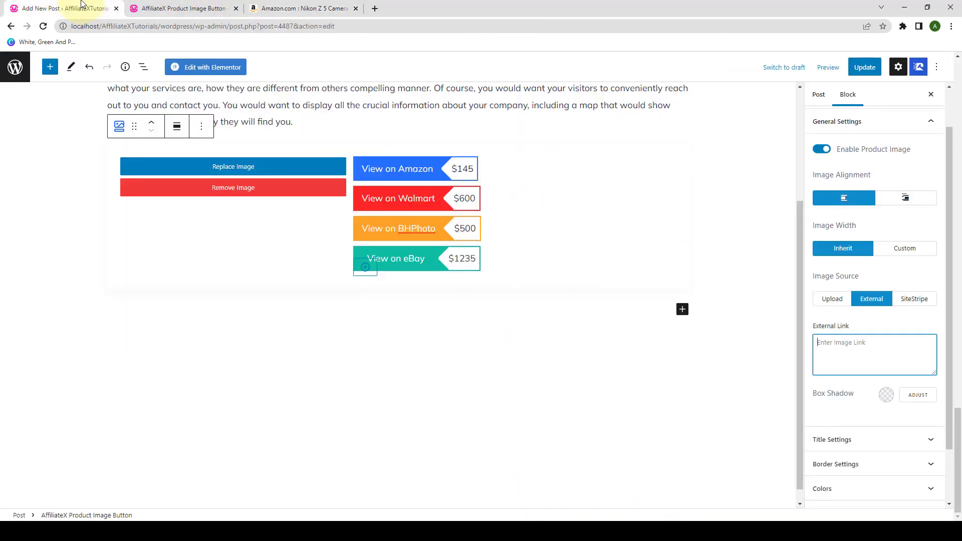
pyautogui.rightClick(851, 342)
pyautogui.click(881, 423)
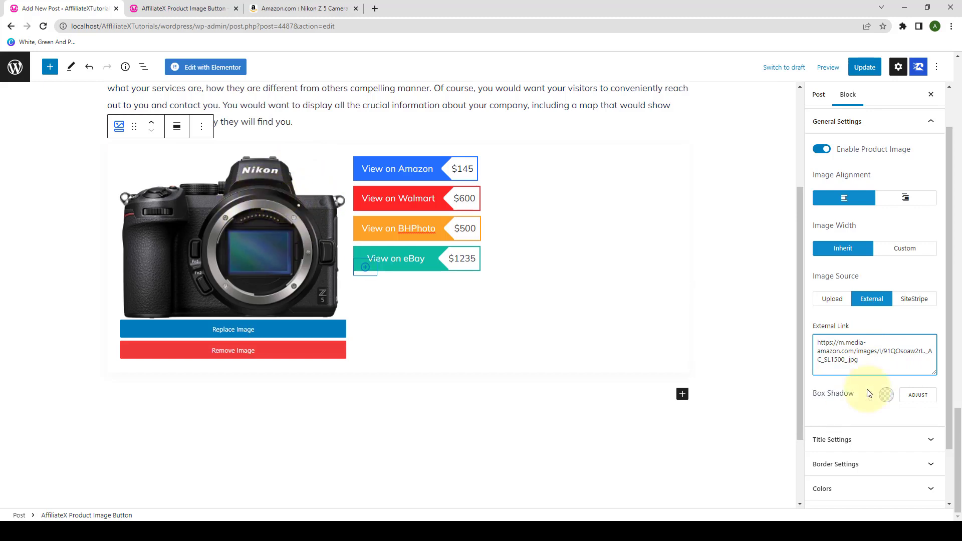
pyautogui.click(831, 299)
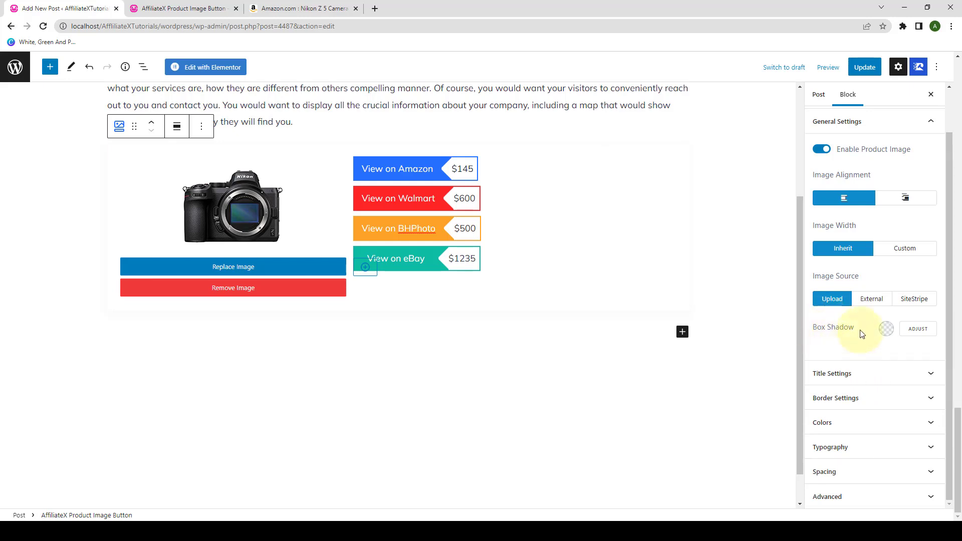
# Give the block a translucent blue box shadow, #115FE733, and view its offset and blur adjustments
pyautogui.click(888, 331)
pyautogui.moveTo(882, 162); pyautogui.dragTo(909, 146)
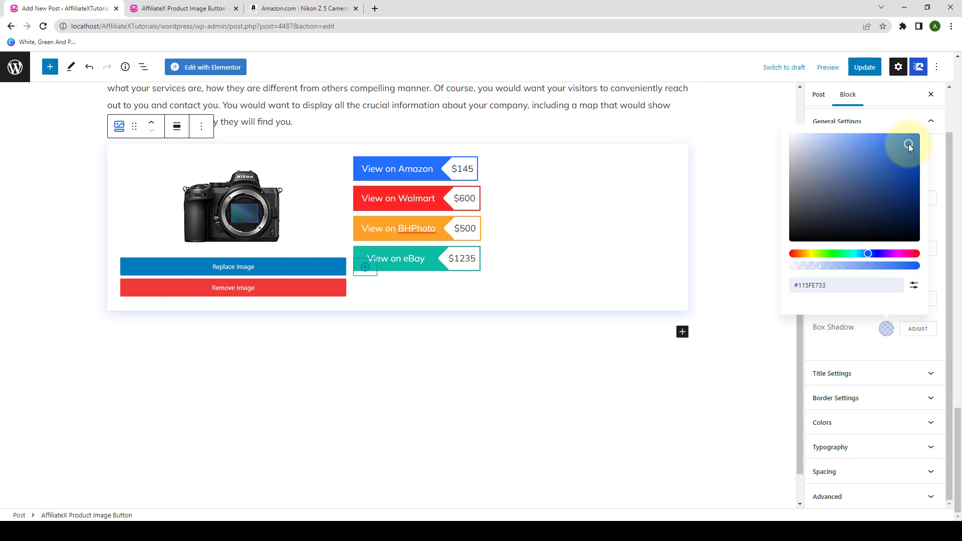
pyautogui.click(925, 328)
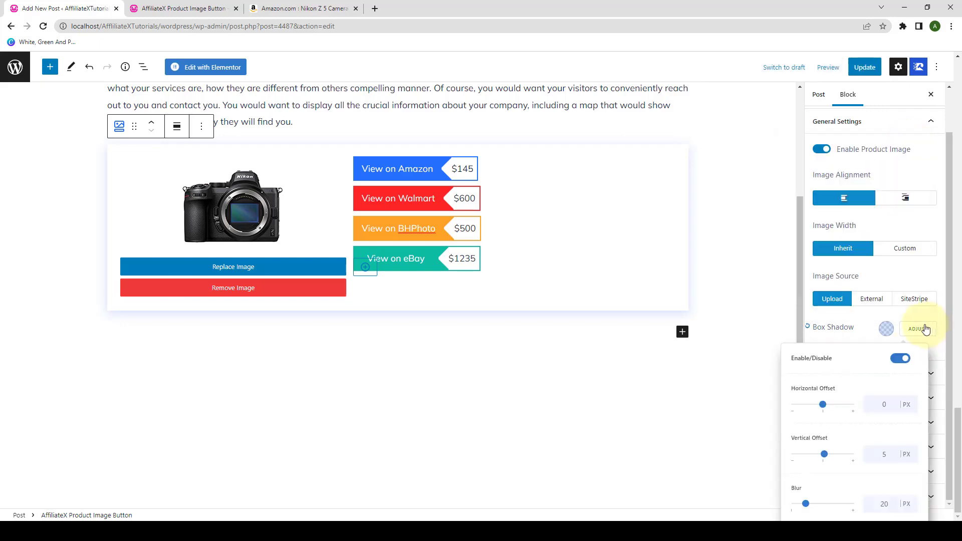
pyautogui.click(920, 357)
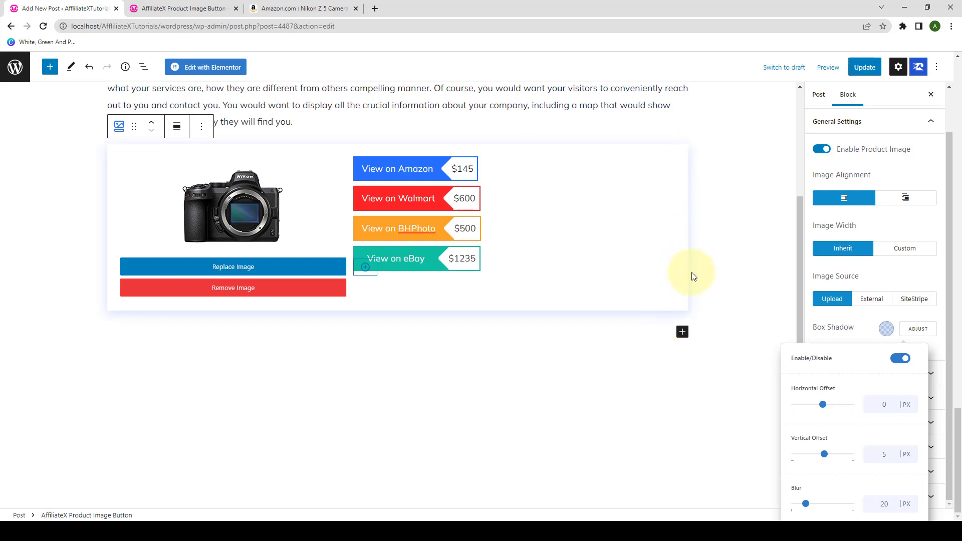
pyautogui.click(861, 320)
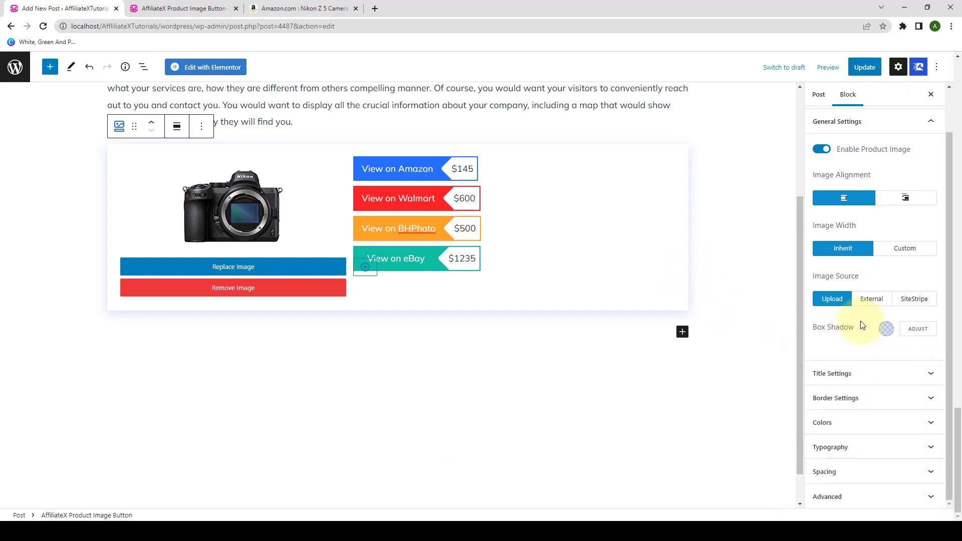
# Enable the product title and set its text to Nikon Z6
pyautogui.click(890, 376)
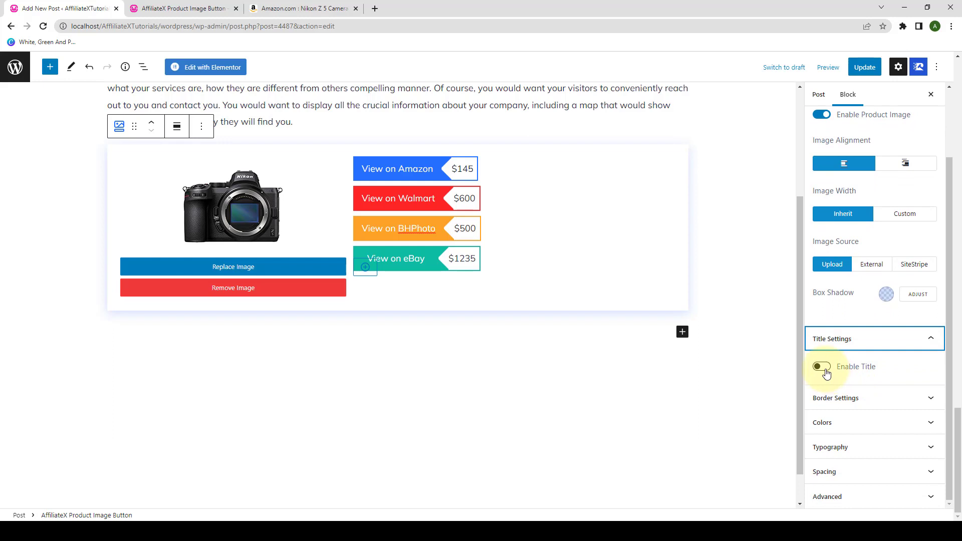
pyautogui.click(821, 367)
pyautogui.scroll(-3, 825, 370)
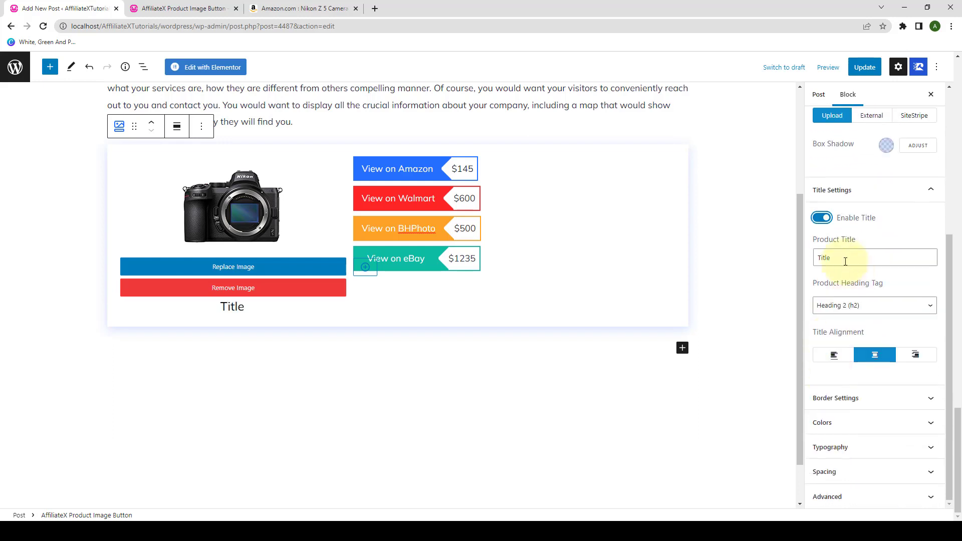
pyautogui.doubleClick(845, 260)
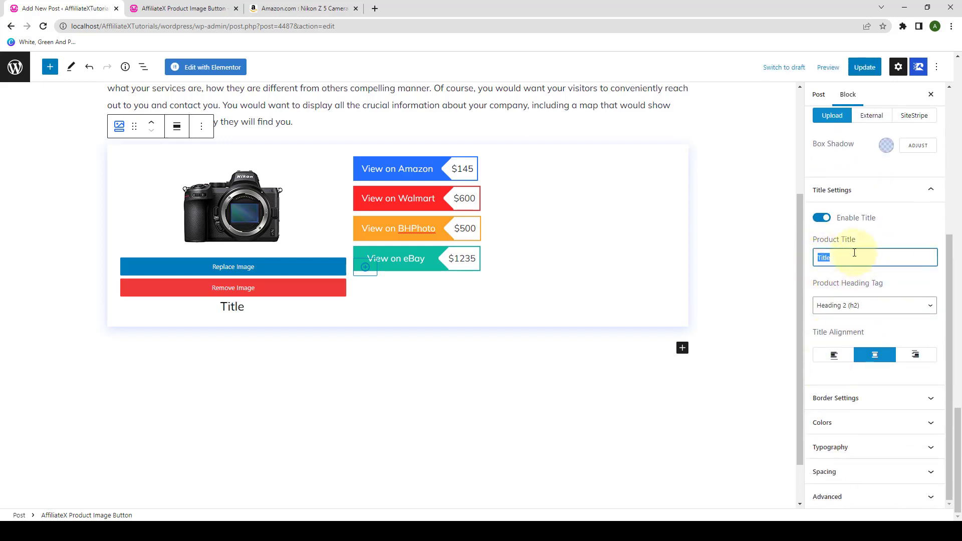
pyautogui.hotkey('ctrl', 'v')
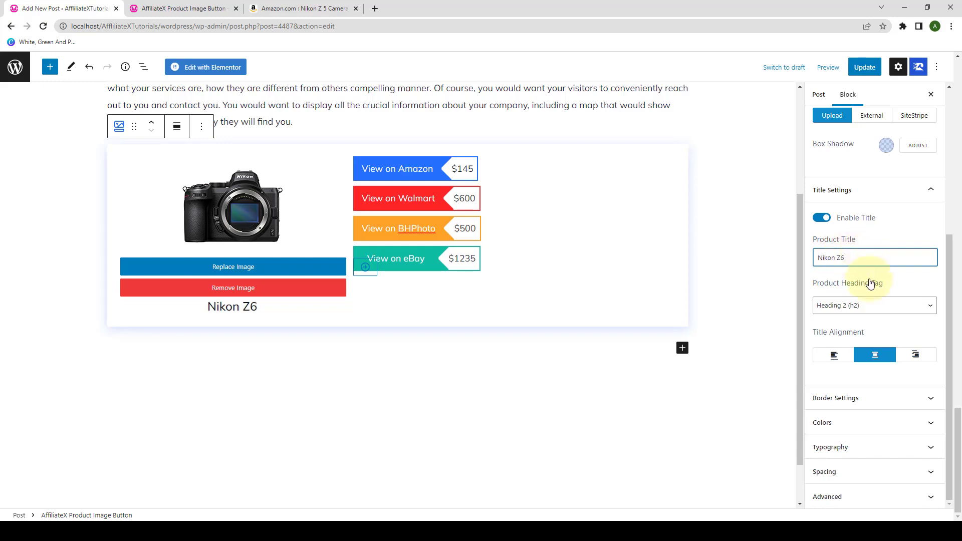
# Review the heading tag options keeping Heading 2, and try left and right title alignment before returning to center
pyautogui.click(887, 306)
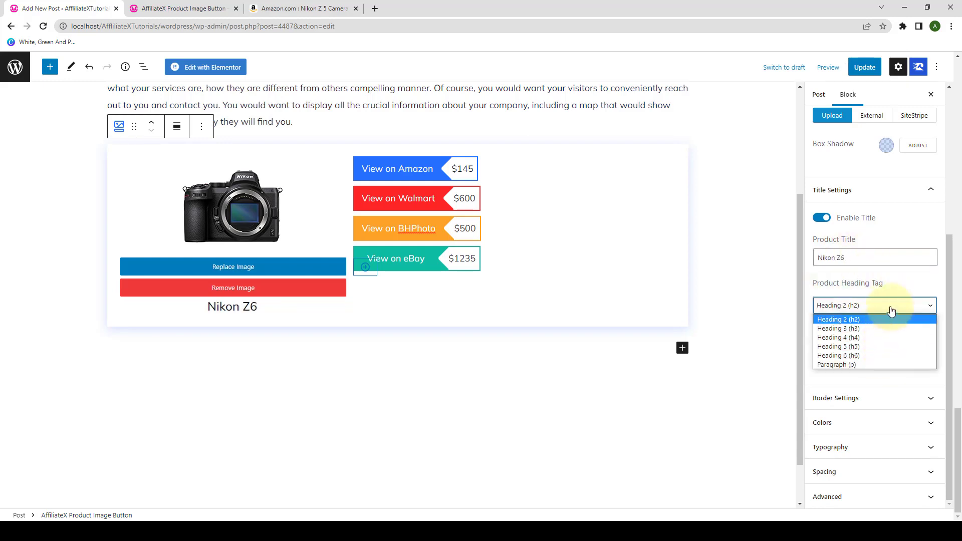
pyautogui.click(890, 310)
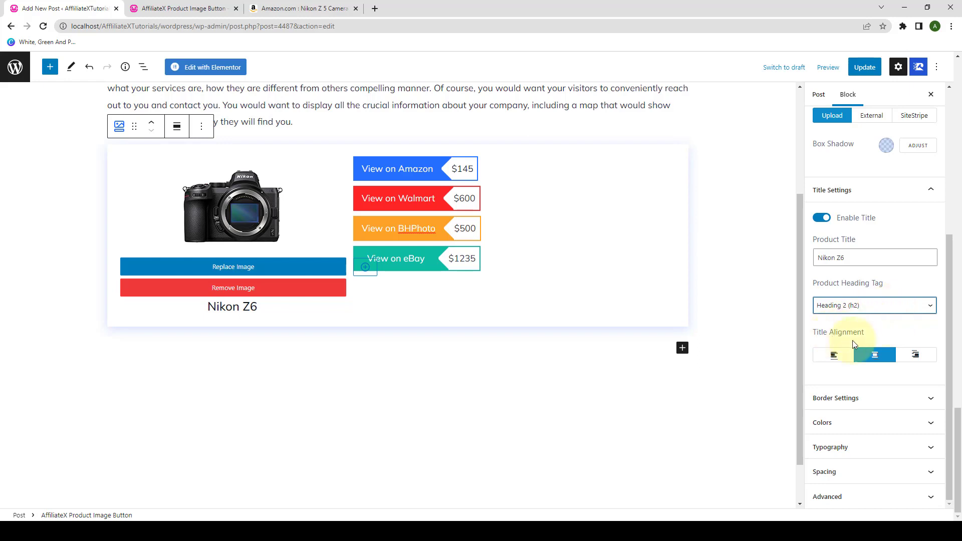
pyautogui.click(835, 359)
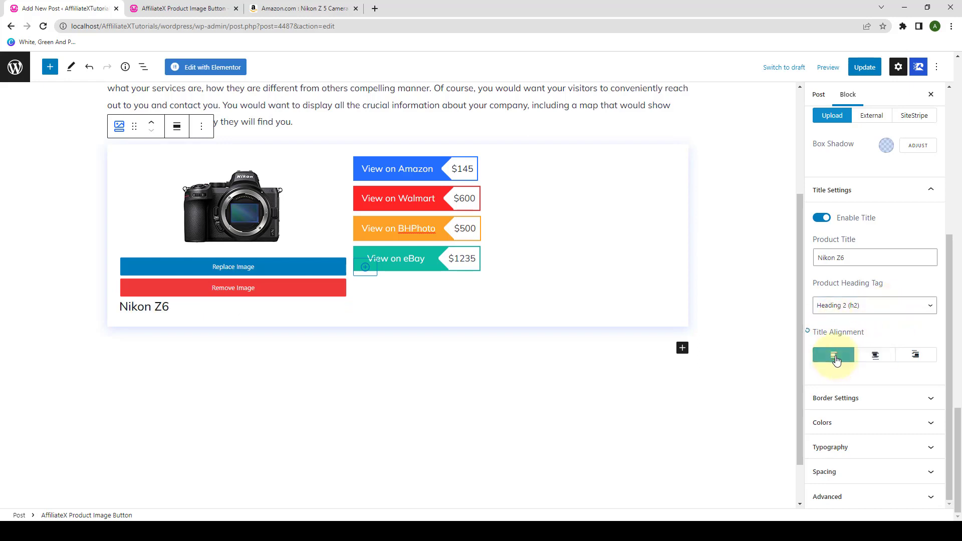
pyautogui.click(874, 364)
pyautogui.click(916, 357)
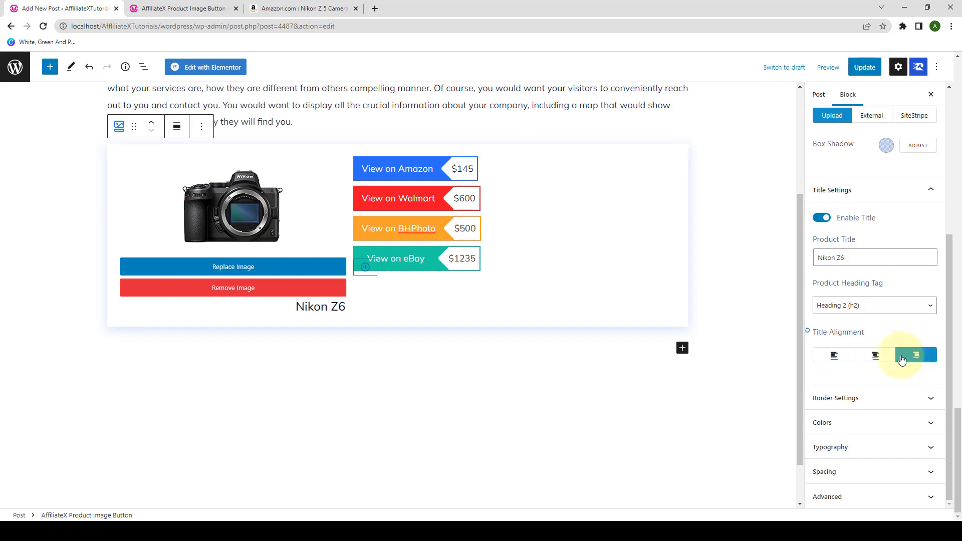
pyautogui.click(875, 358)
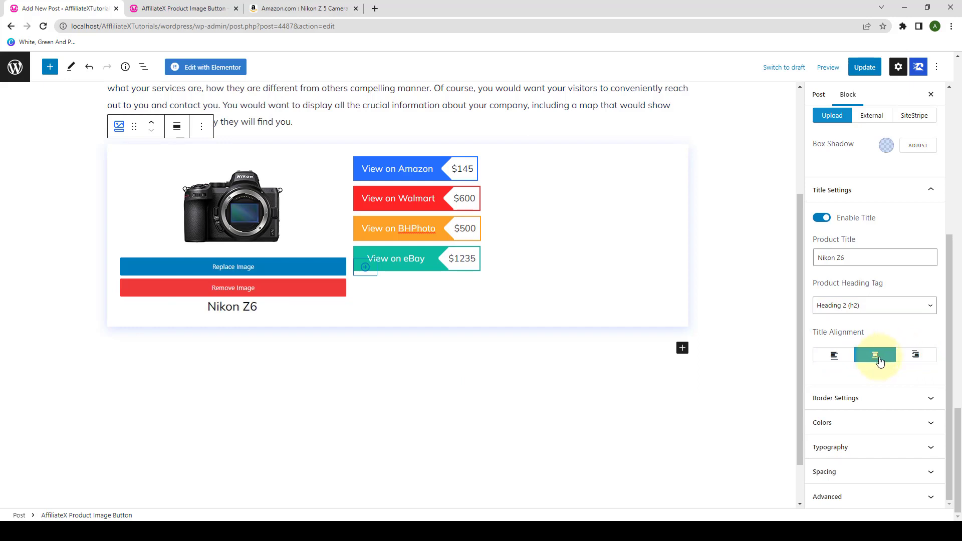
# Try the None border style in the block's border settings and switch it back to a solid line
pyautogui.click(878, 398)
pyautogui.scroll(-2, 879, 402)
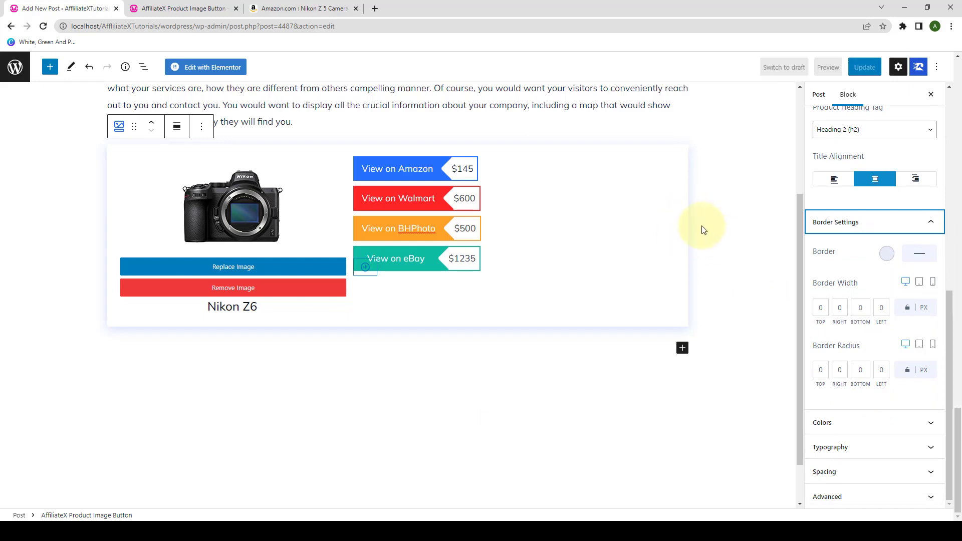
pyautogui.click(919, 258)
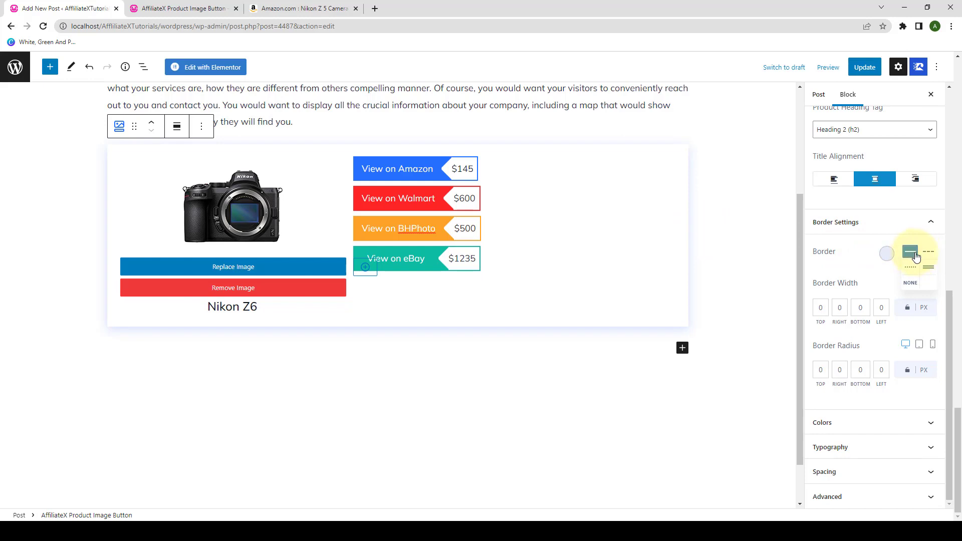
pyautogui.click(910, 284)
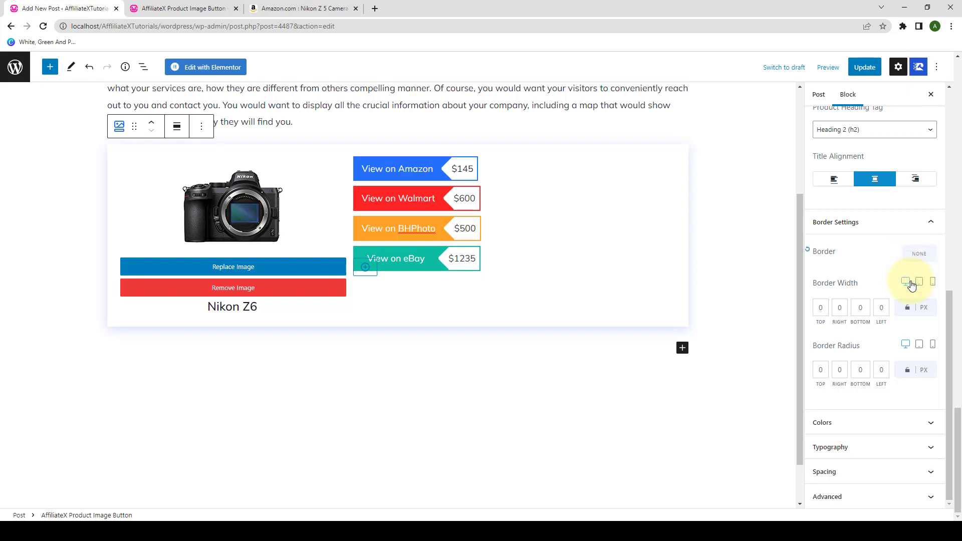
pyautogui.click(912, 256)
pyautogui.click(913, 258)
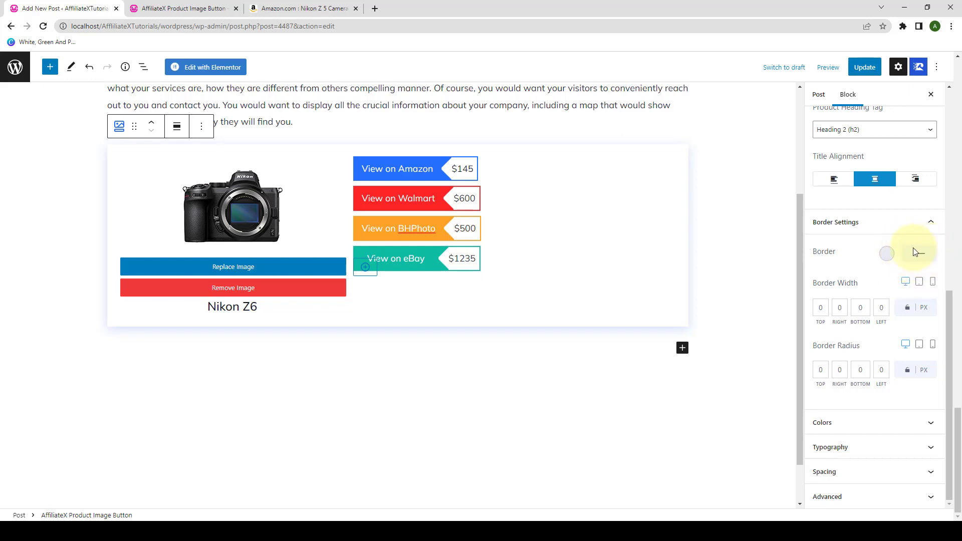
# Set the block's border color to a strong blue
pyautogui.click(889, 255)
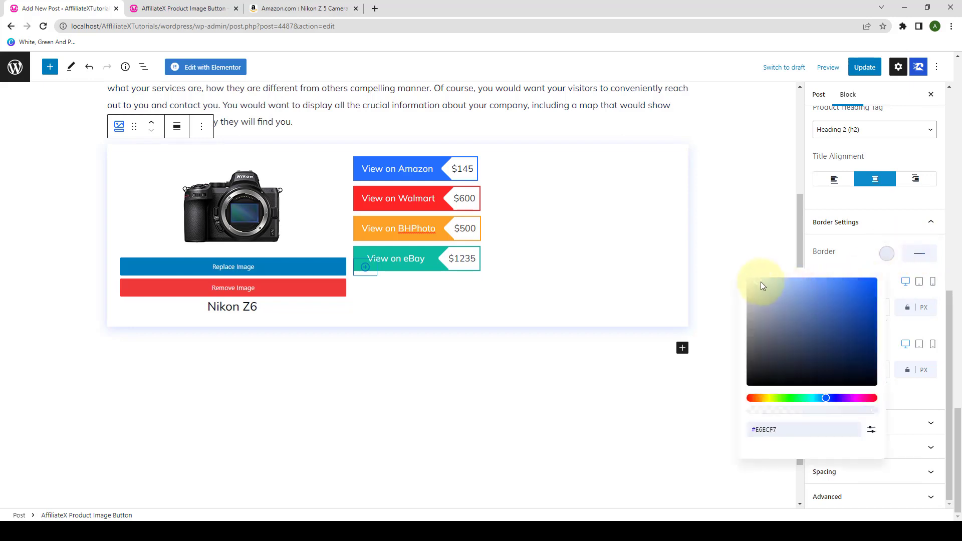
pyautogui.moveTo(763, 281); pyautogui.dragTo(872, 296)
pyautogui.click(885, 252)
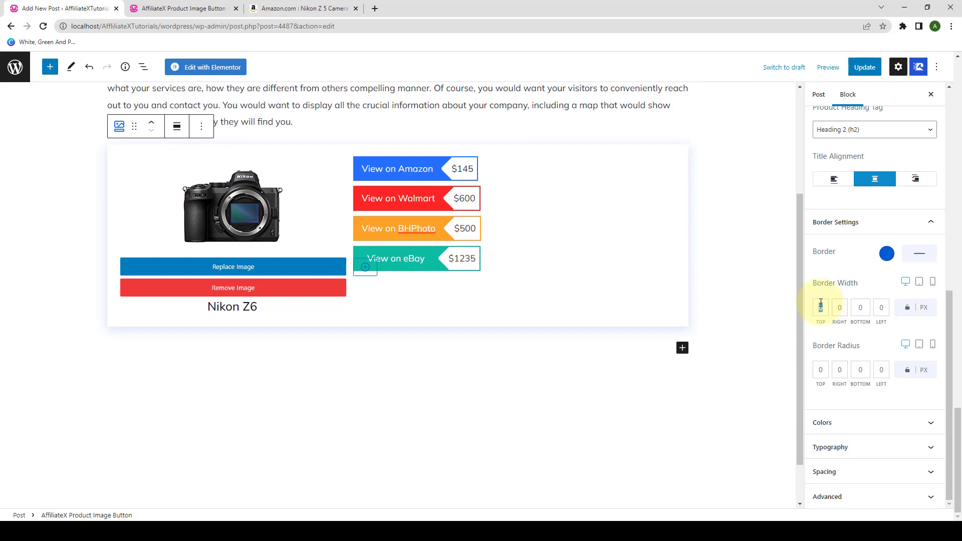
# Set the block's border width and border radius to 3 px with all sides linked
pyautogui.write('3')
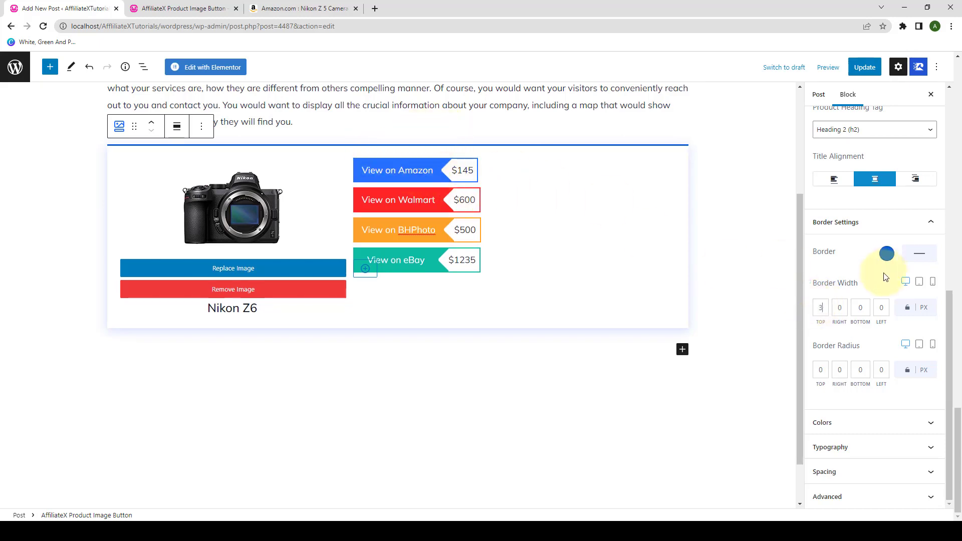
pyautogui.click(908, 308)
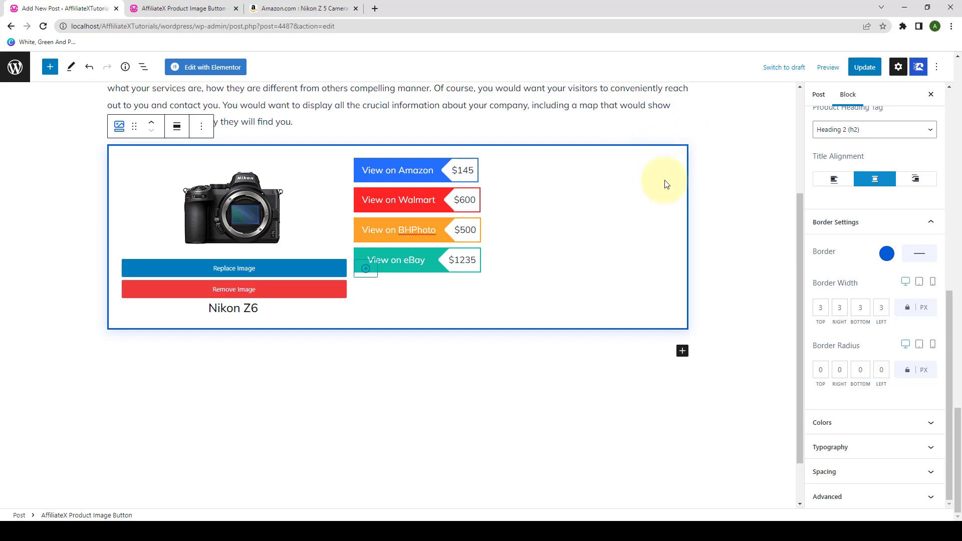
pyautogui.doubleClick(819, 369)
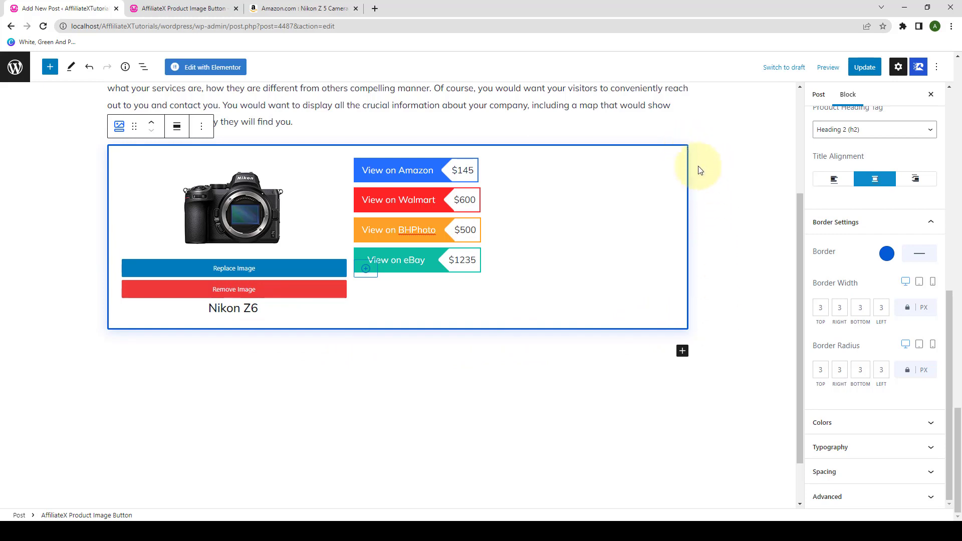
# Change the product title's color to a dark blue of about #1C26B3
pyautogui.click(893, 423)
pyautogui.scroll(-2, 895, 427)
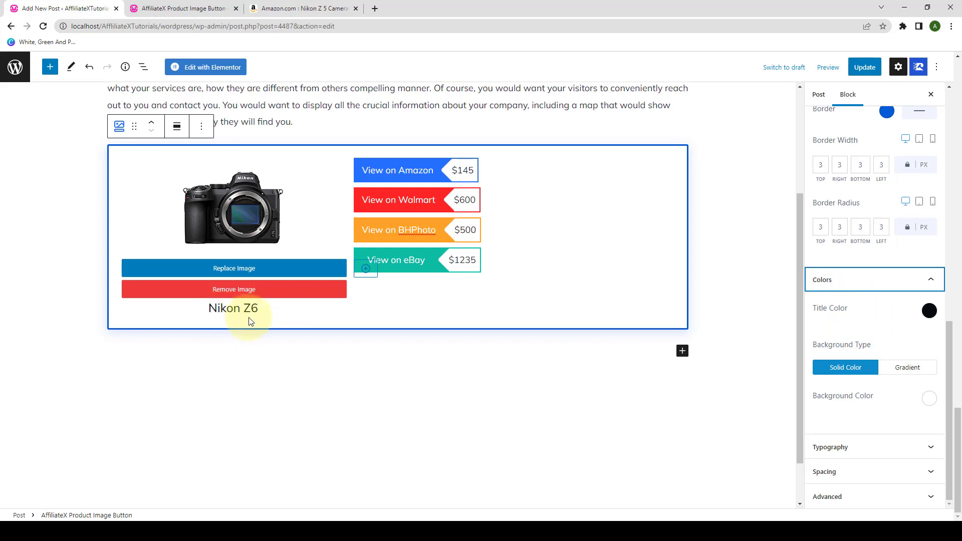
pyautogui.click(929, 312)
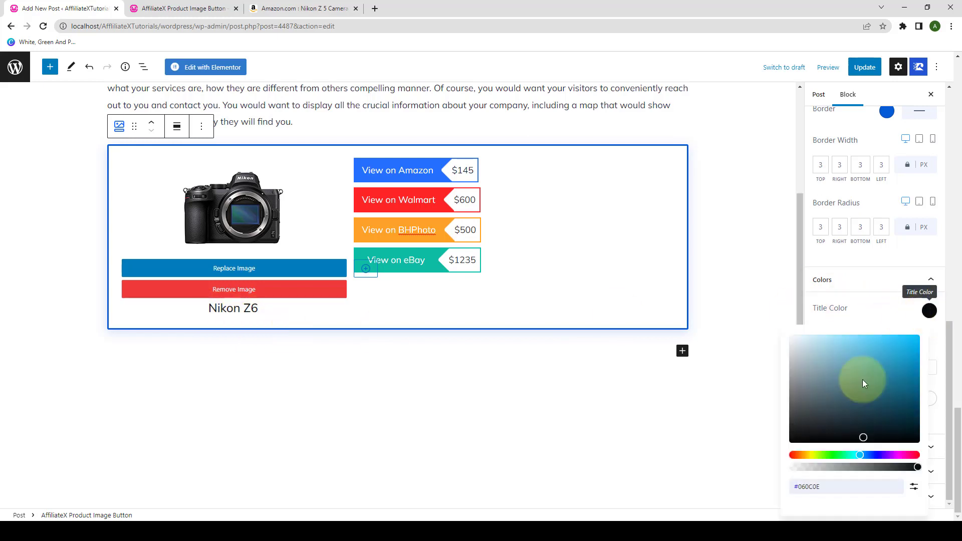
pyautogui.moveTo(861, 455); pyautogui.dragTo(899, 368)
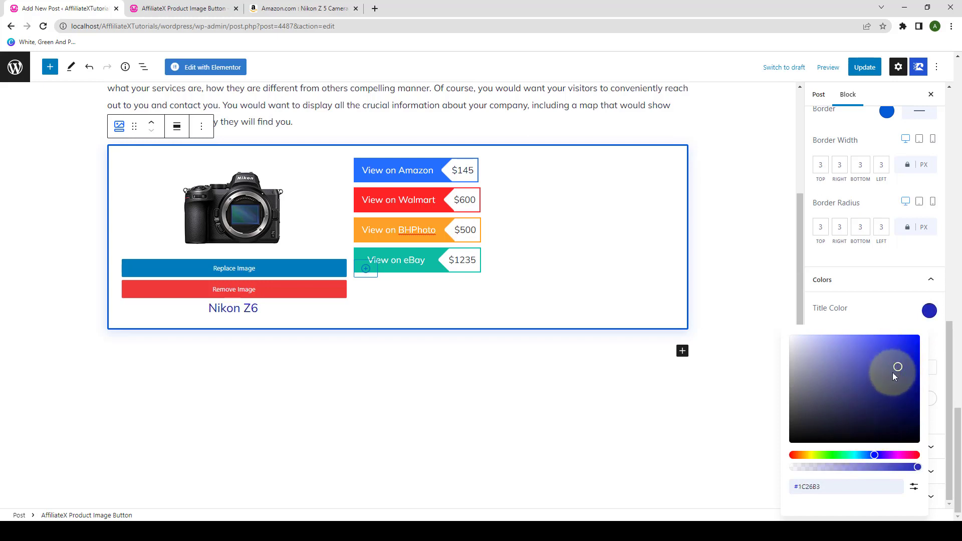
pyautogui.click(888, 307)
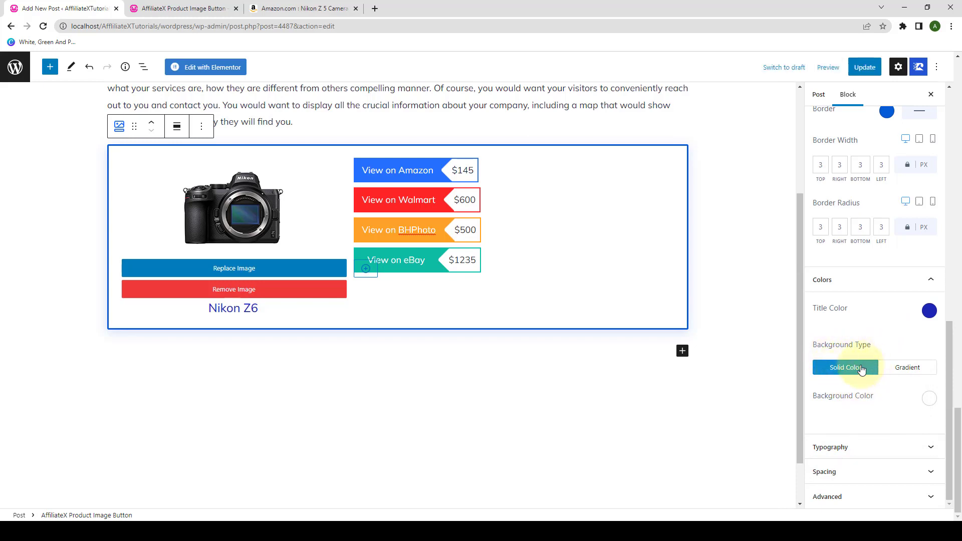
# Try the Gradient background type, return to Solid Color, and set the block's background color to pale blue #F2F8FF
pyautogui.click(924, 376)
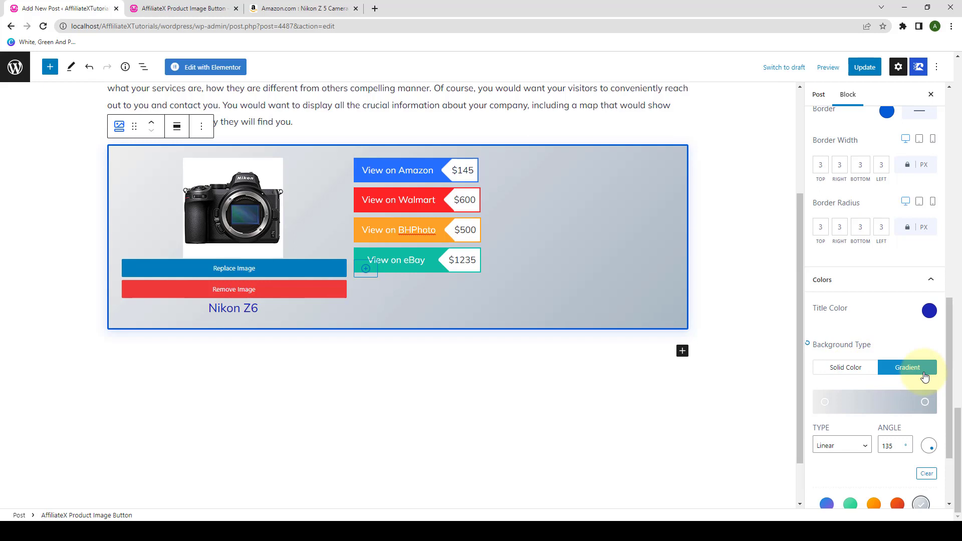
pyautogui.click(858, 372)
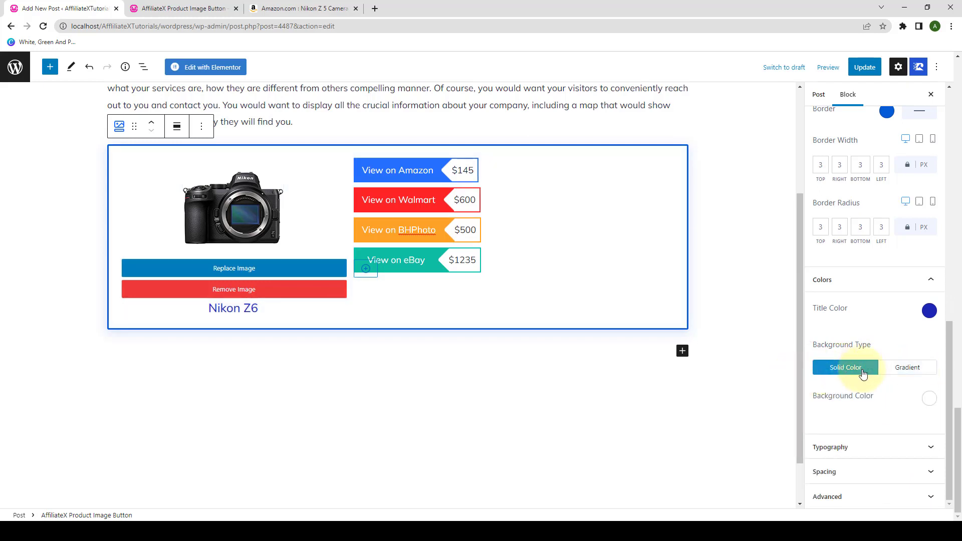
pyautogui.click(932, 403)
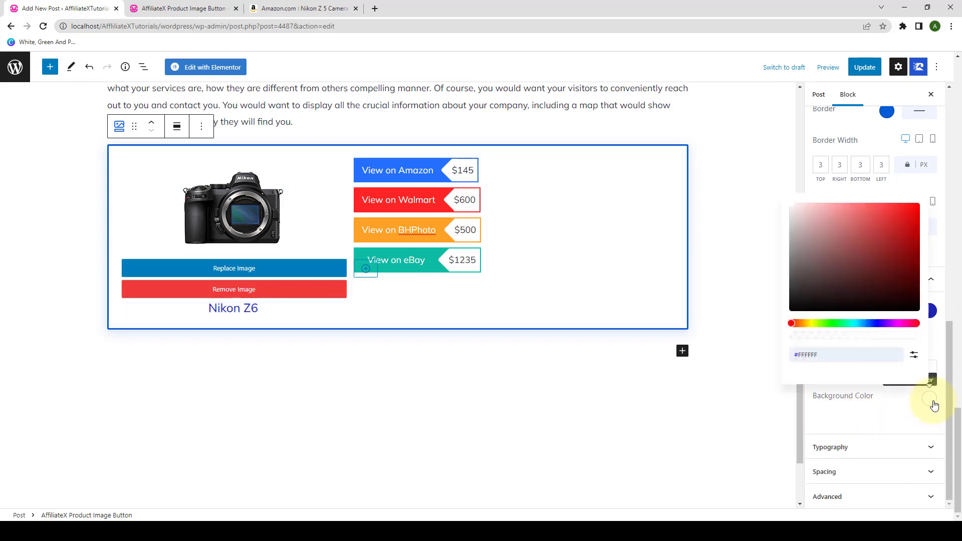
pyautogui.moveTo(790, 207)
pyautogui.mouseDown()
pyautogui.moveTo(812, 211)
pyautogui.moveTo(798, 199)
pyautogui.mouseUp()
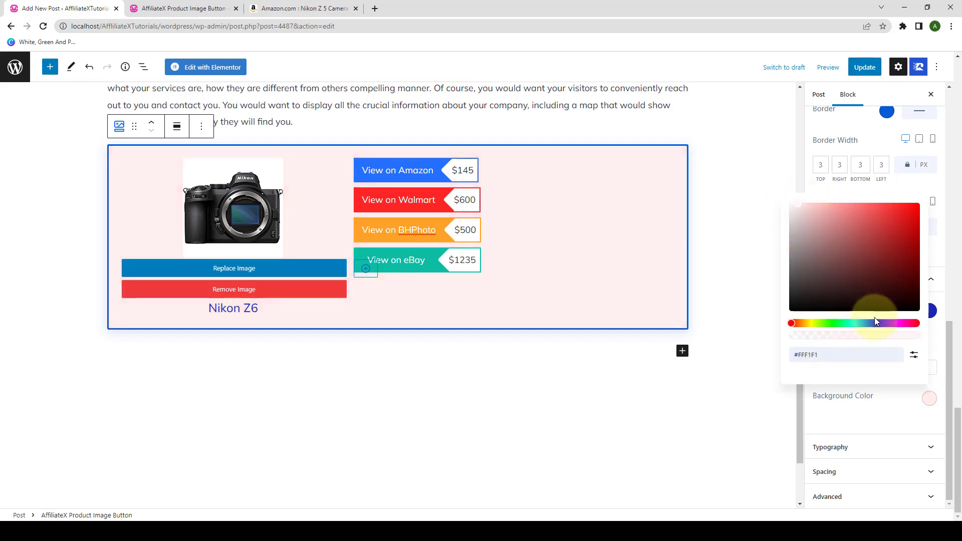
pyautogui.moveTo(876, 321); pyautogui.dragTo(866, 322)
pyautogui.click(804, 206)
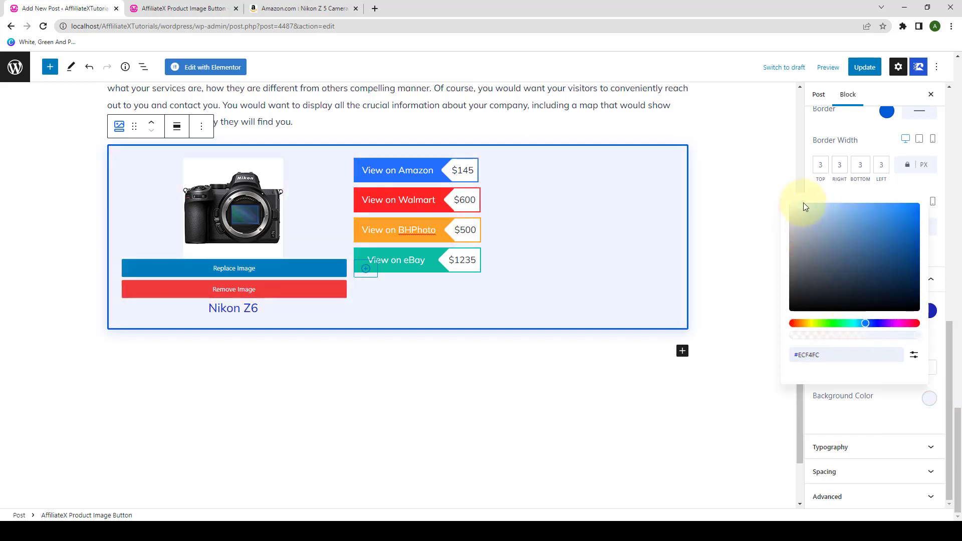
pyautogui.moveTo(803, 204); pyautogui.dragTo(797, 202)
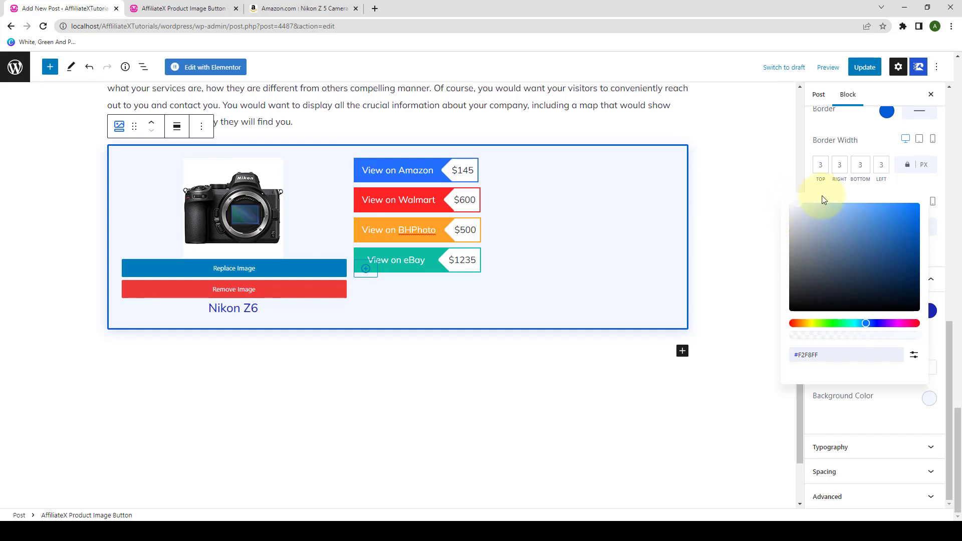
pyautogui.click(941, 309)
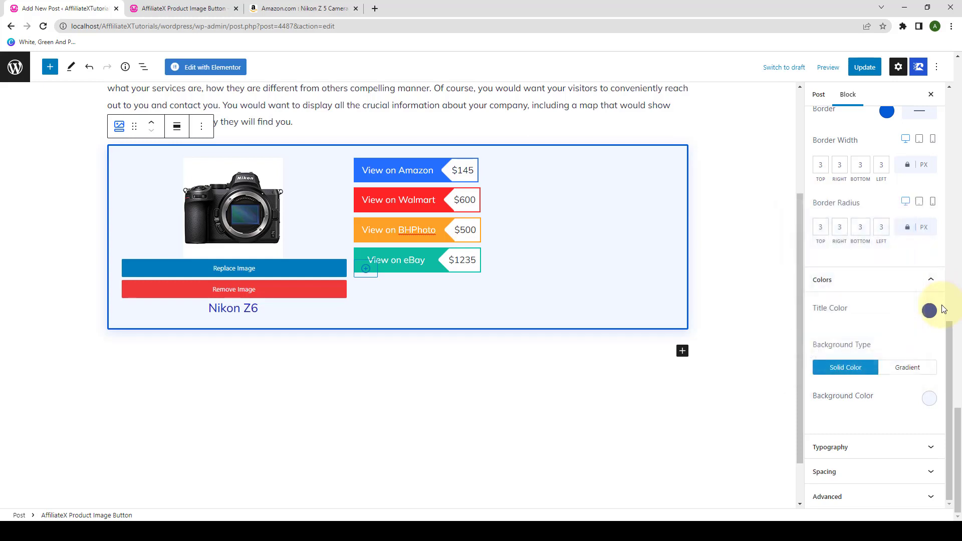
# Examine the title typography options for font family, weight, size and letter spacing, plus the block's image padding, margin and padding settings
pyautogui.click(880, 449)
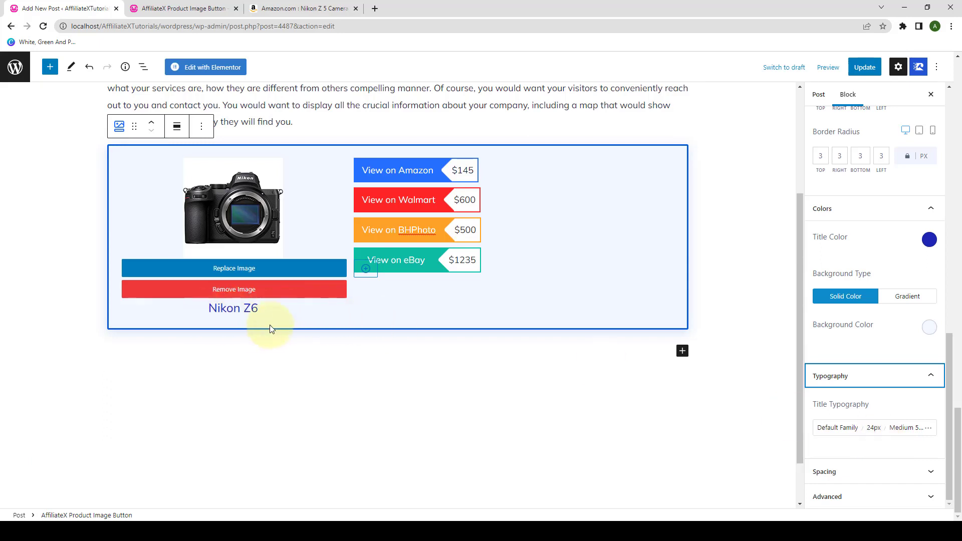
pyautogui.click(836, 427)
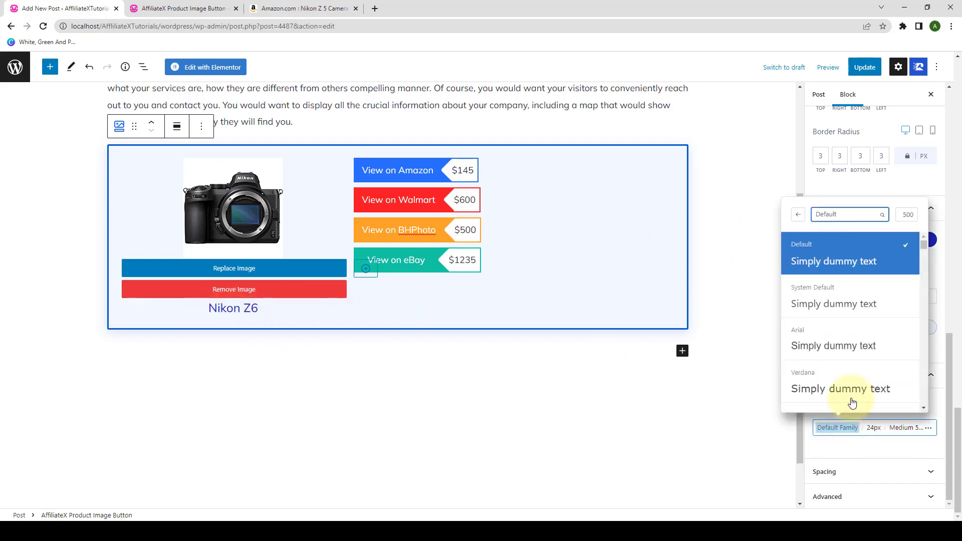
pyautogui.scroll(-3, 874, 335)
pyautogui.scroll(5, 880, 337)
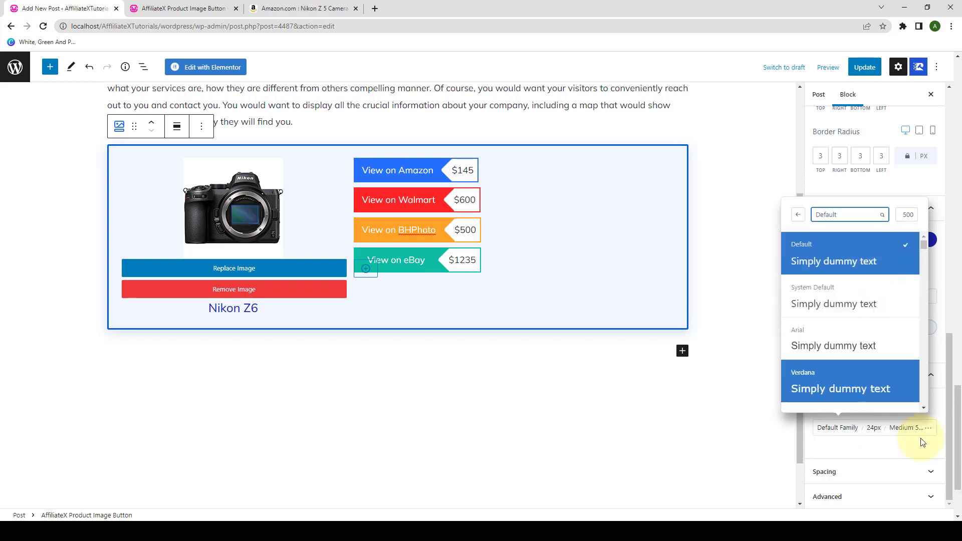
pyautogui.click(904, 428)
pyautogui.scroll(5, 902, 340)
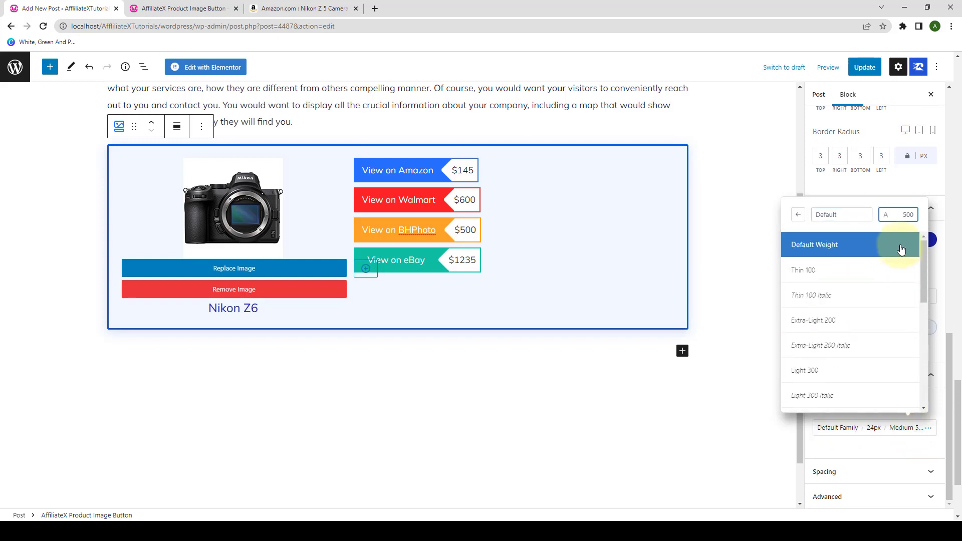
pyautogui.scroll(-5, 902, 301)
pyautogui.click(874, 428)
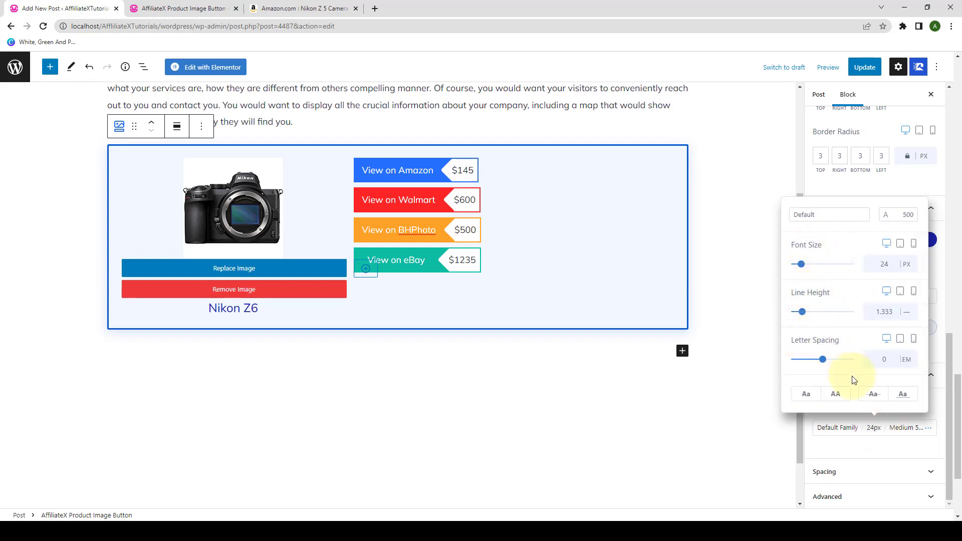
pyautogui.click(912, 471)
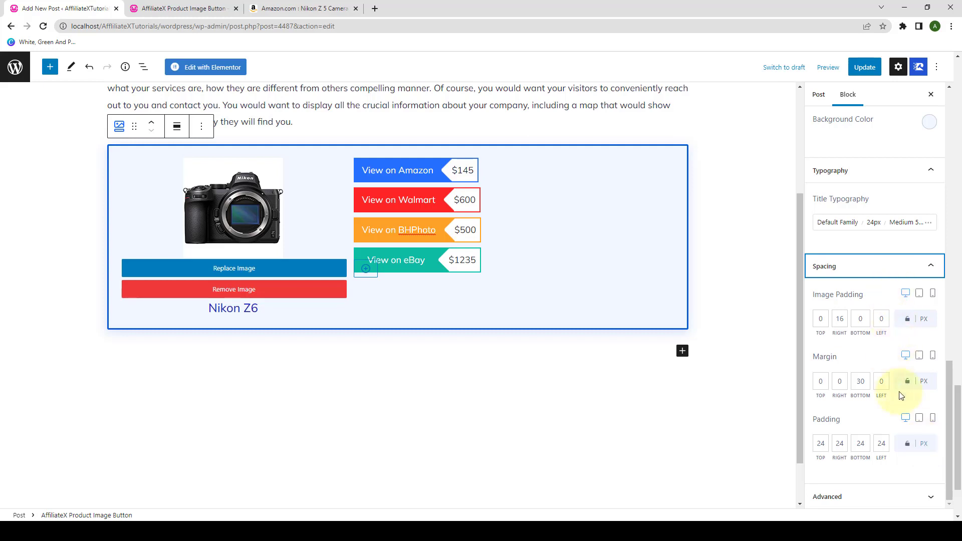
pyautogui.click(785, 250)
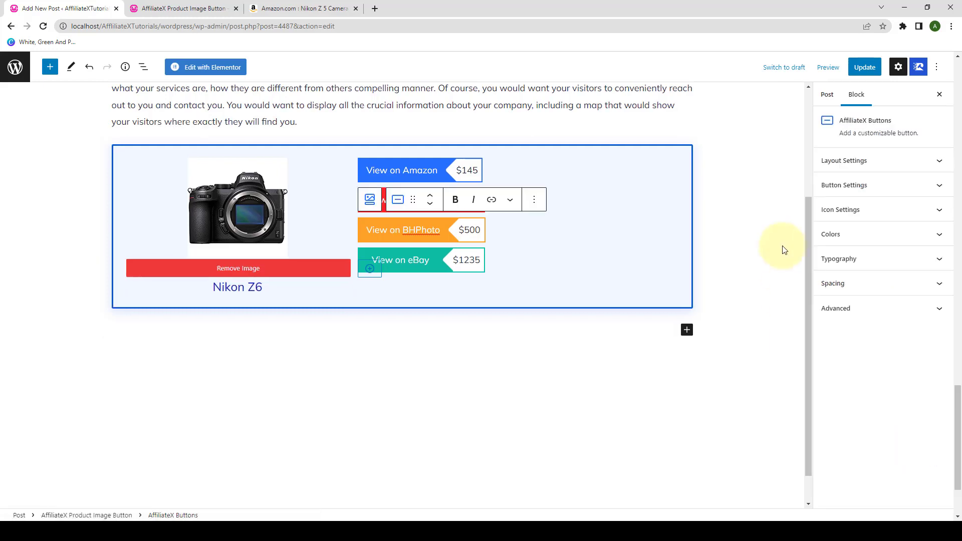
# Update the post and reload its published page to check the product image button block on the front end
pyautogui.click(862, 68)
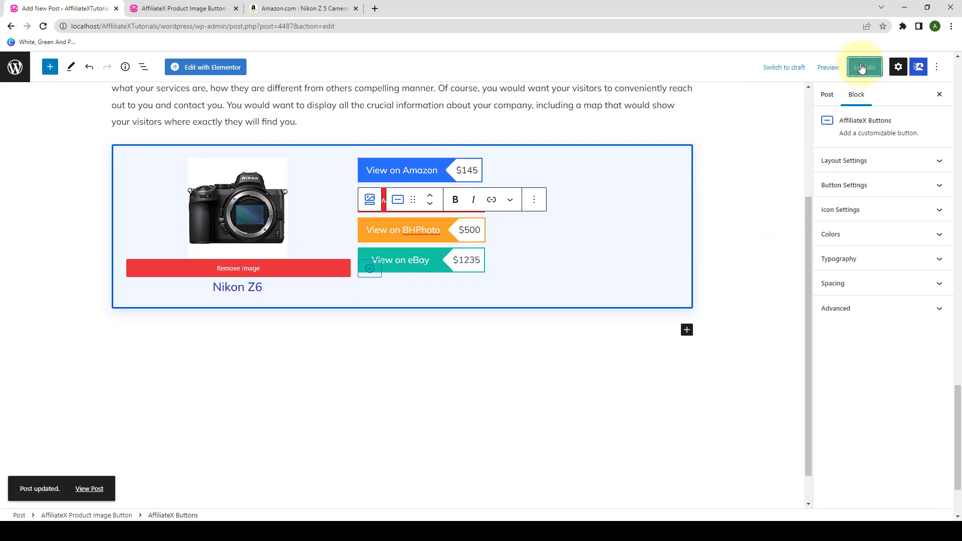
pyautogui.click(203, 9)
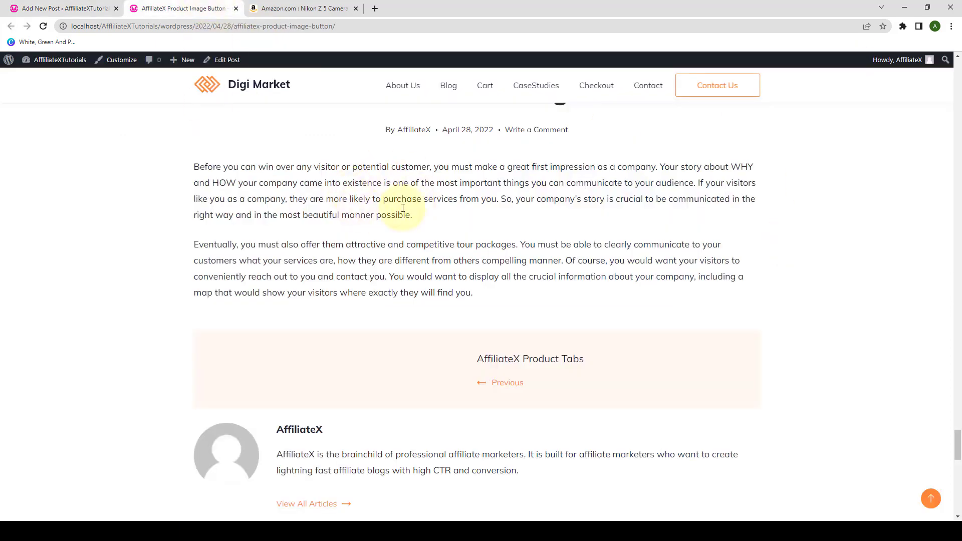
pyautogui.scroll(3, 416, 235)
pyautogui.scroll(-2, 350, 211)
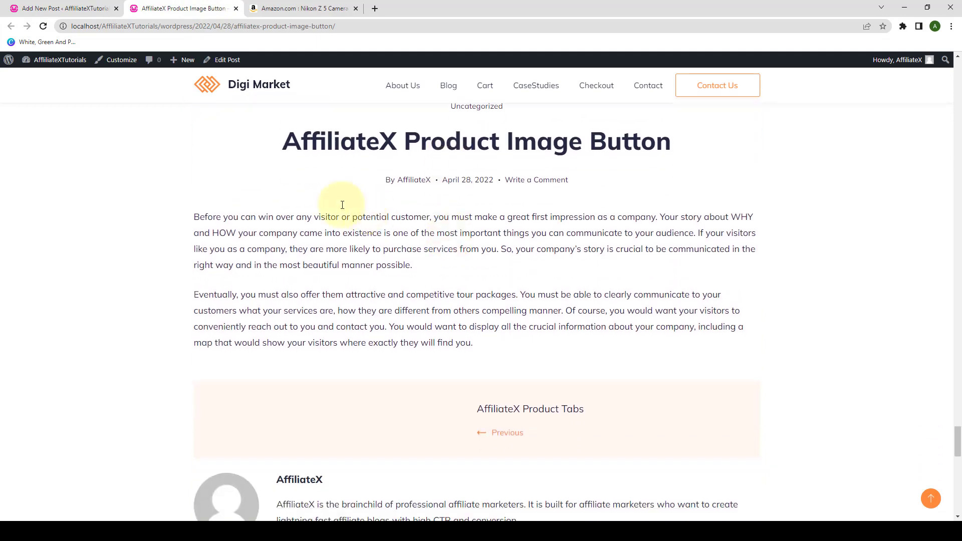
pyautogui.click(43, 26)
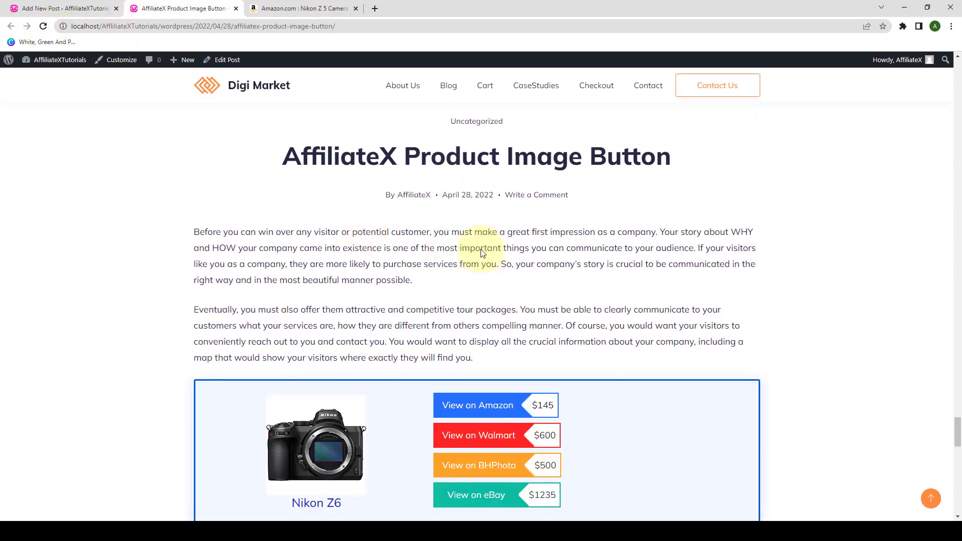
pyautogui.scroll(-4, 481, 253)
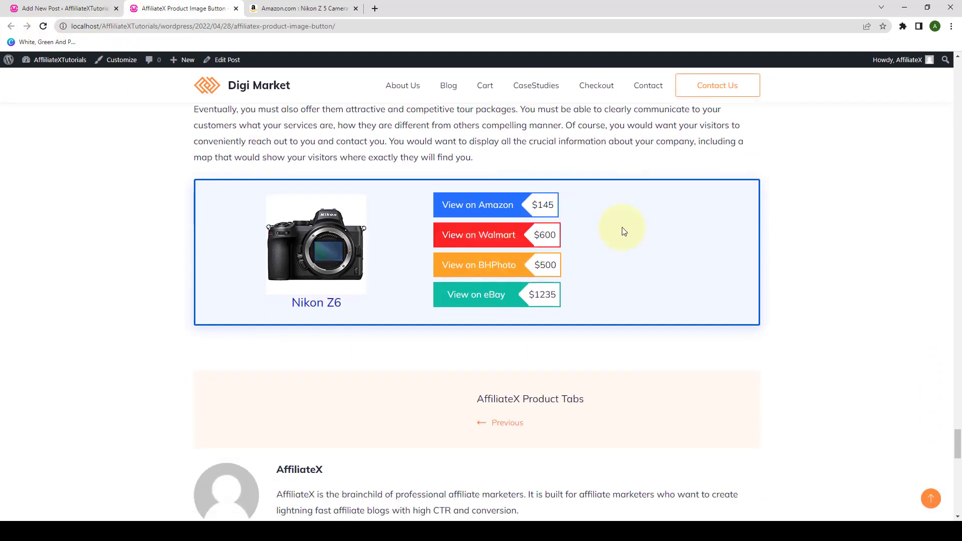